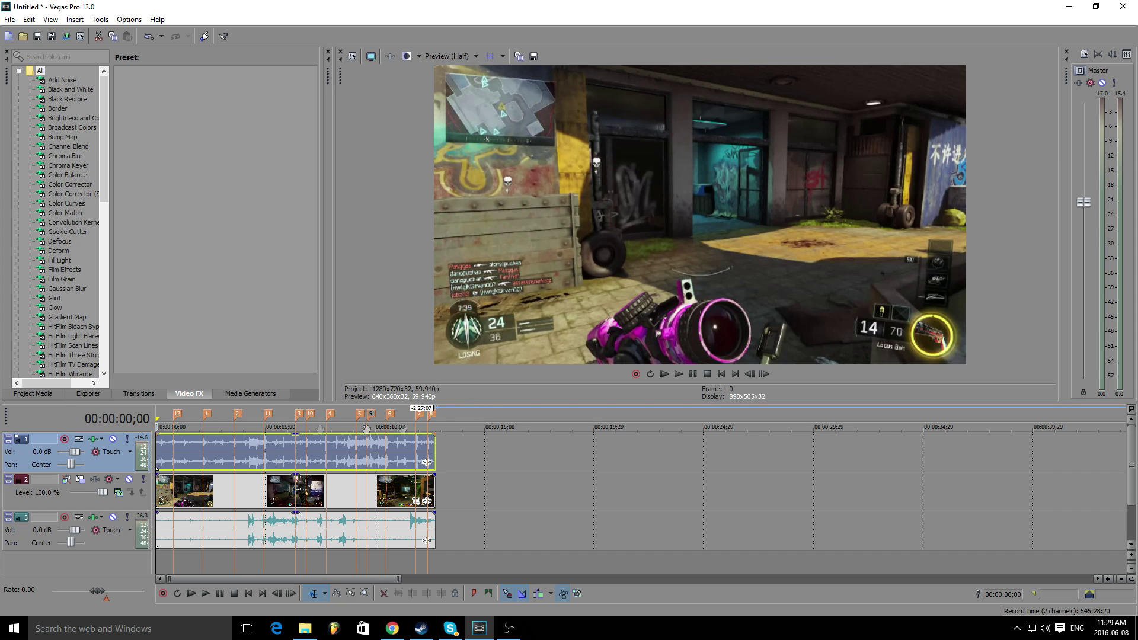
- Preview the beats by playing the timeline from the start, then stop at 00:00:00;00
{"action": "left_click", "coordinate": [452, 420]}
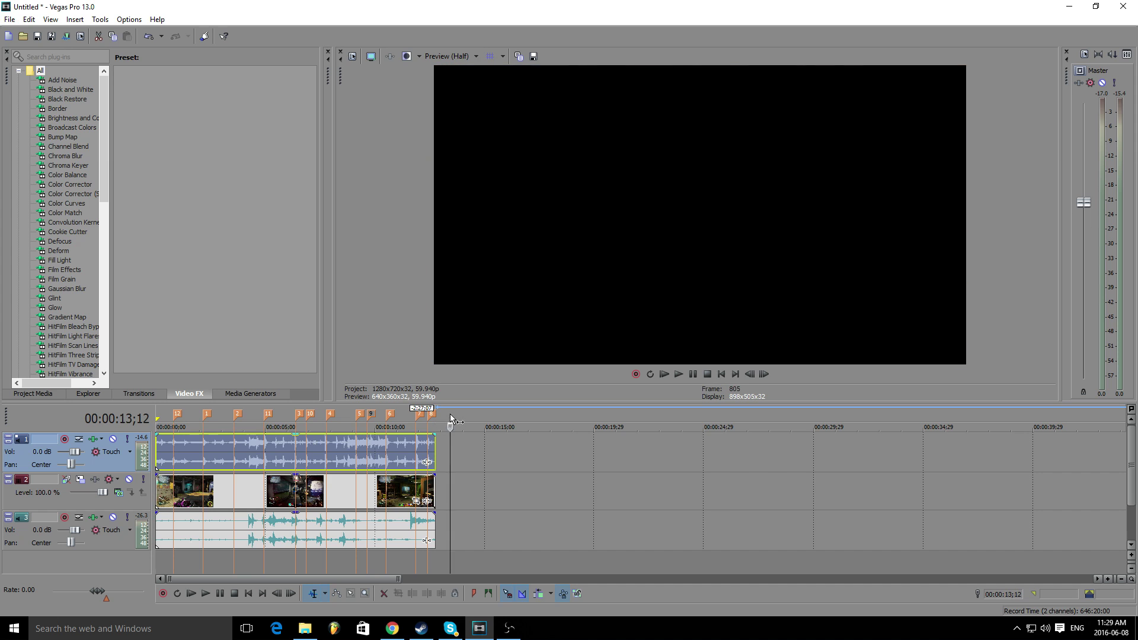
{"action": "left_click", "coordinate": [156, 414]}
{"action": "key", "text": "space"}
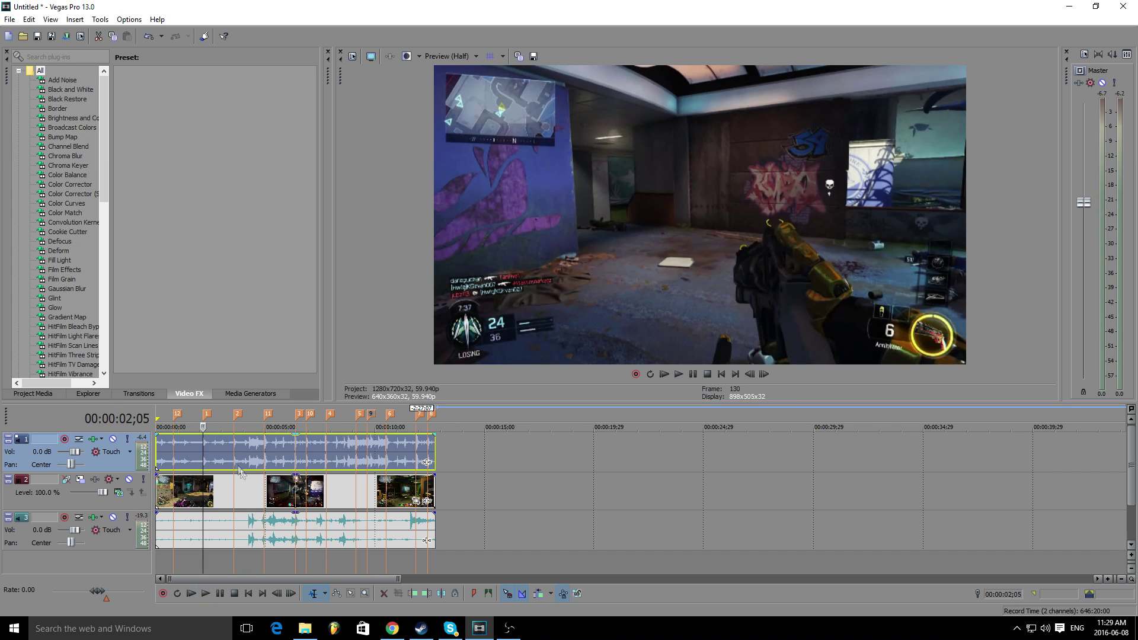
{"action": "key", "text": "space"}
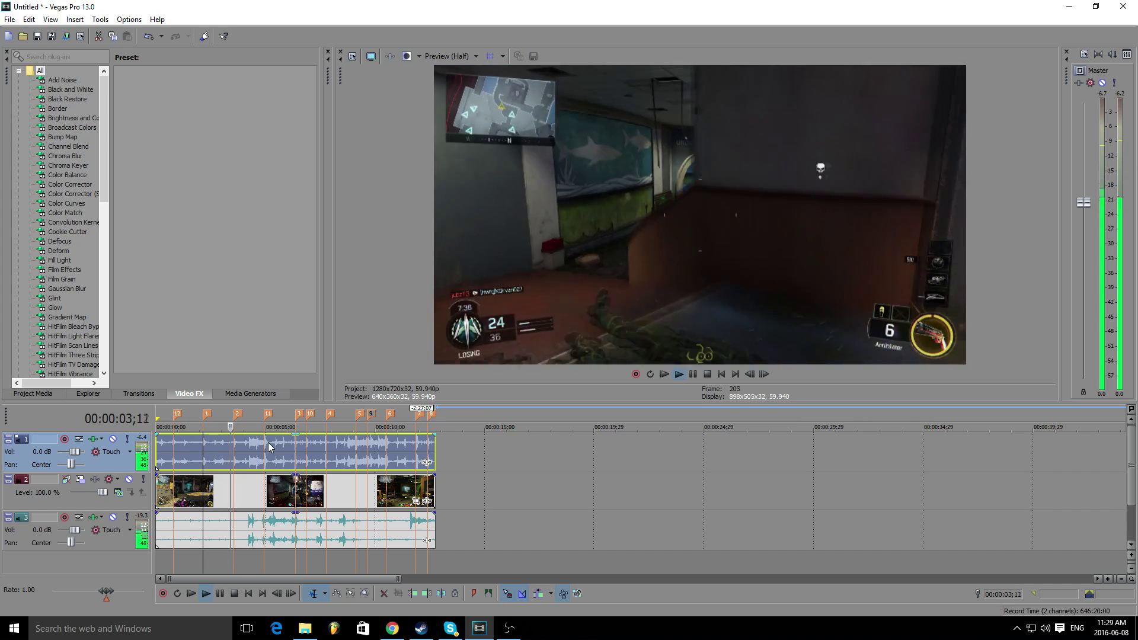
{"action": "left_click", "coordinate": [161, 456]}
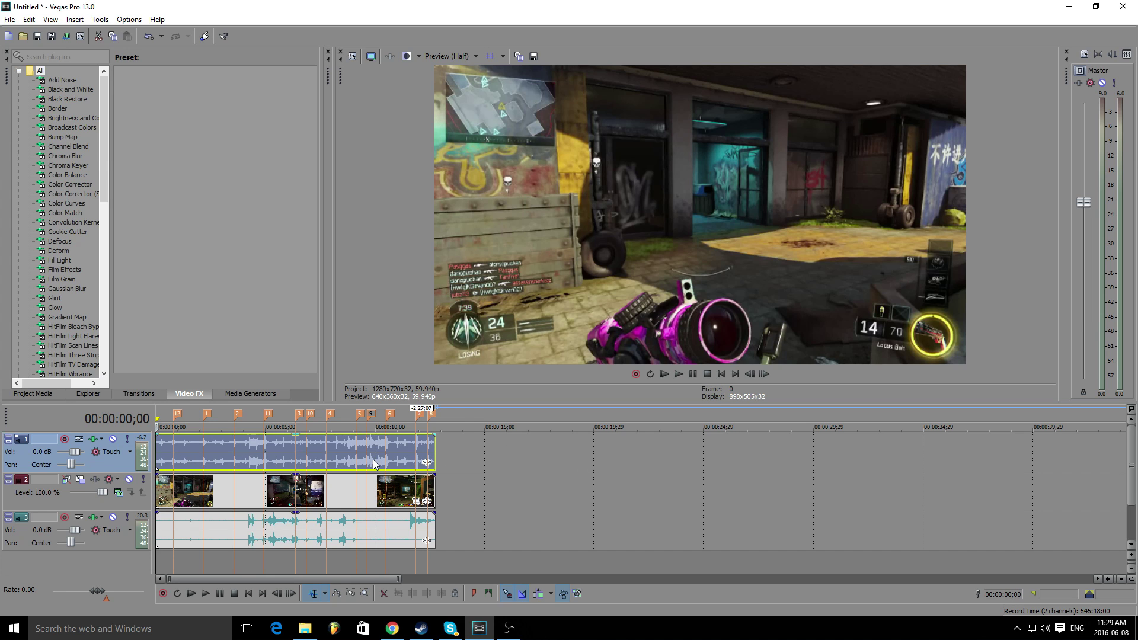
- Insert a new marker at 00:00:00;00 and confirm its name
{"action": "key", "text": "m"}
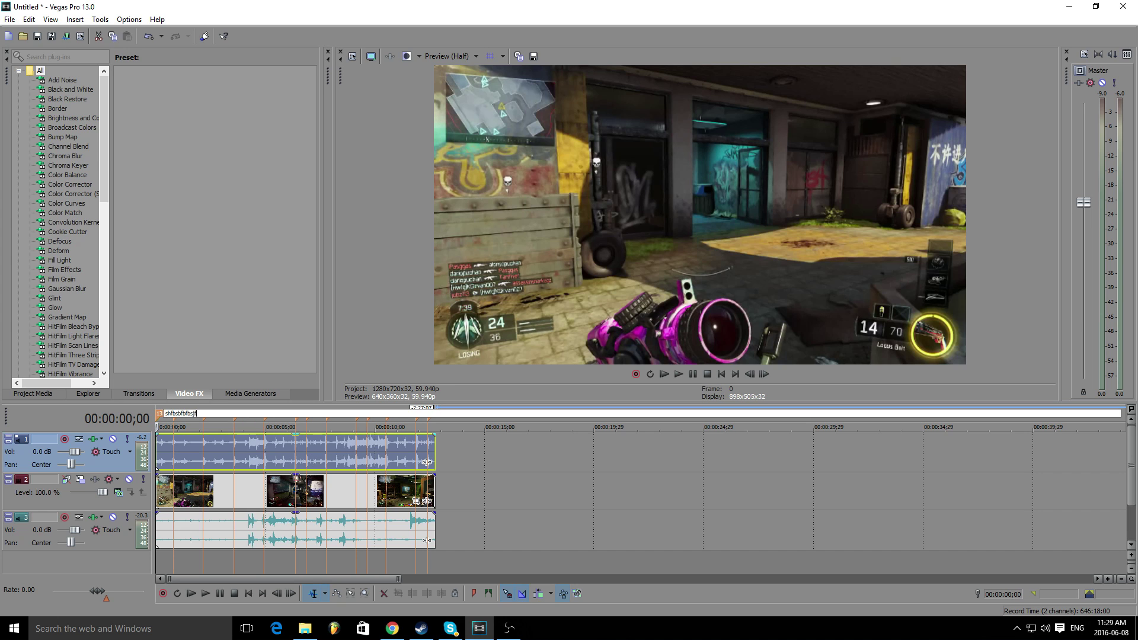
{"action": "key", "text": "Return"}
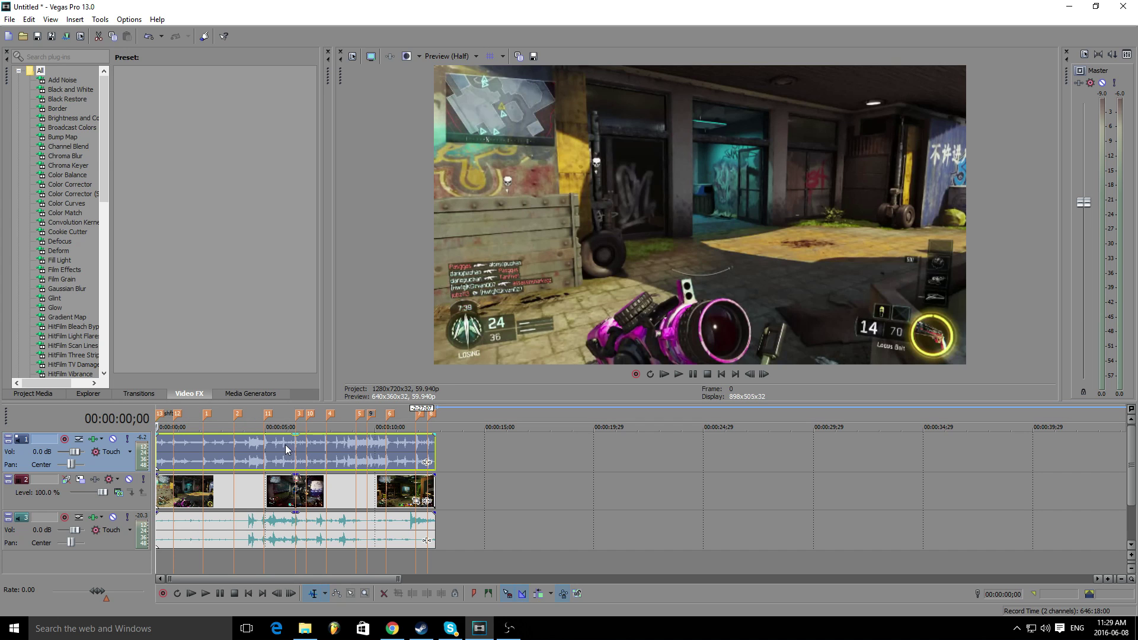
{"action": "right_click", "coordinate": [159, 414]}
- Delete the extra marker and apply Bump Map's Upper-Right Glow preset to the first video event
{"action": "left_click", "coordinate": [181, 454]}
{"action": "left_click", "coordinate": [63, 138]}
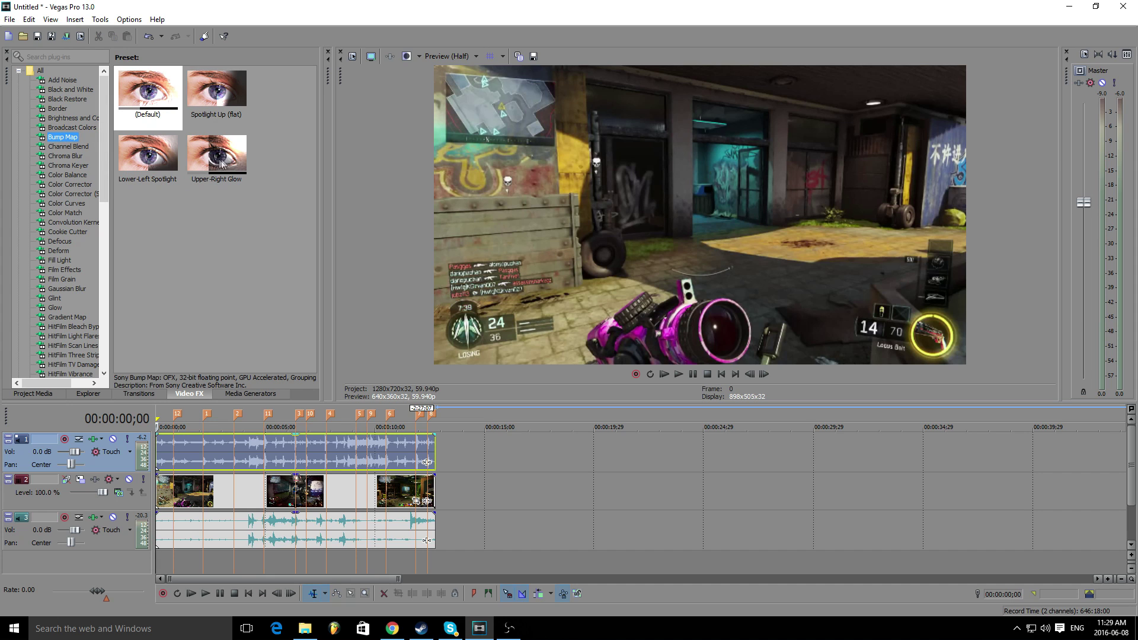
{"action": "left_click_drag", "start_coordinate": [221, 164], "coordinate": [173, 498]}
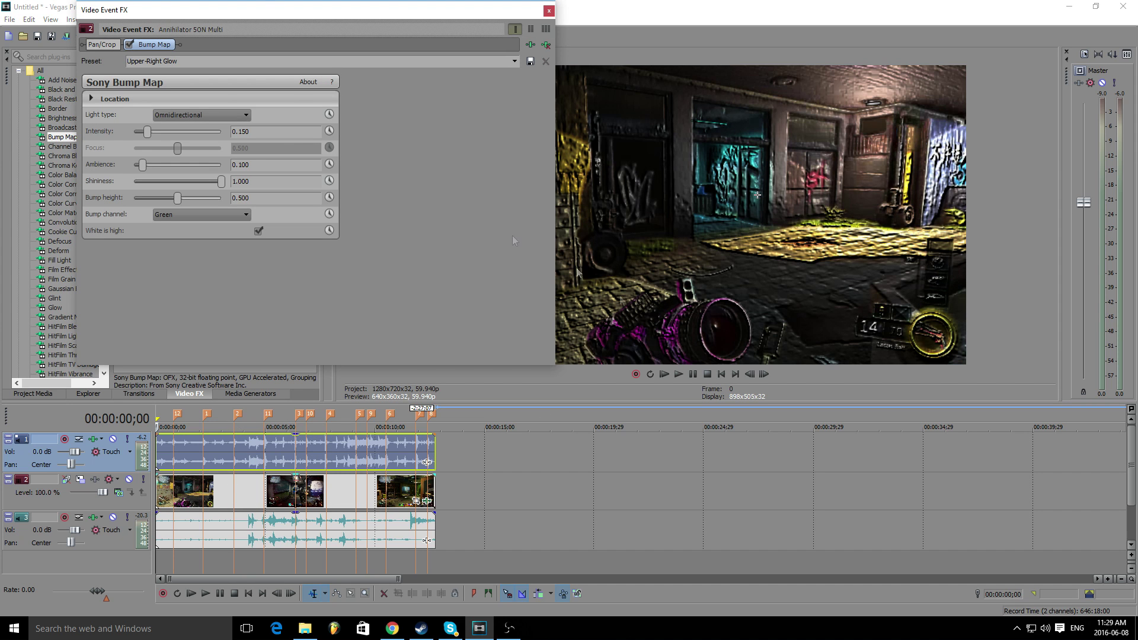
{"action": "left_click_drag", "start_coordinate": [281, 16], "coordinate": [347, 76]}
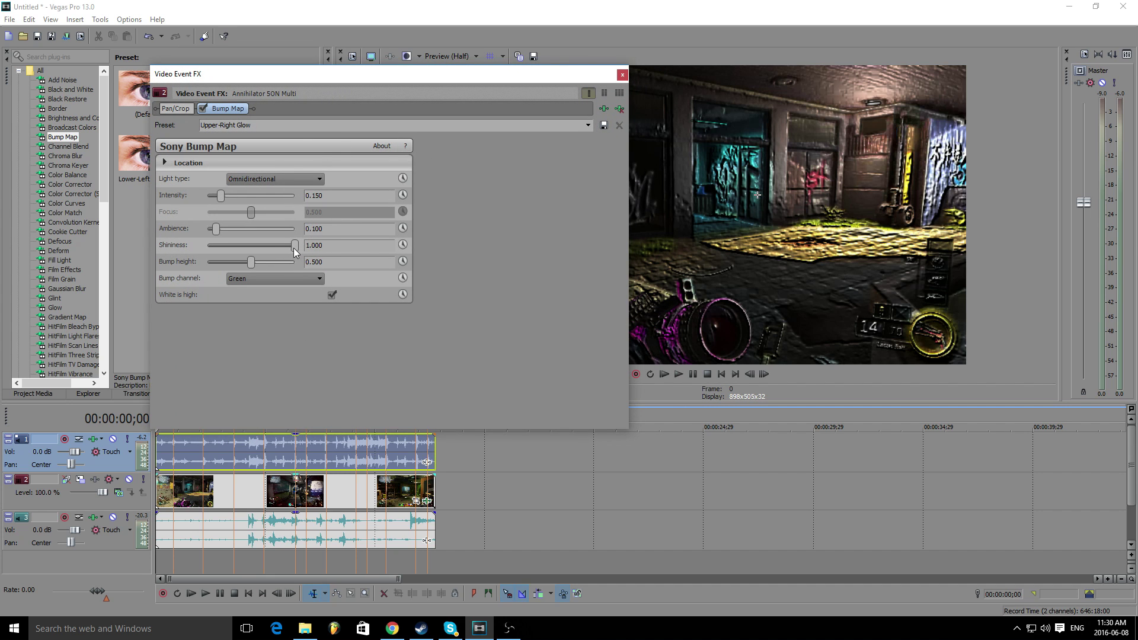
- Set Bump Map Shininess to 0, Ambience to about 0.503 and Intensity to 0.238
{"action": "left_click_drag", "start_coordinate": [295, 248], "coordinate": [208, 262]}
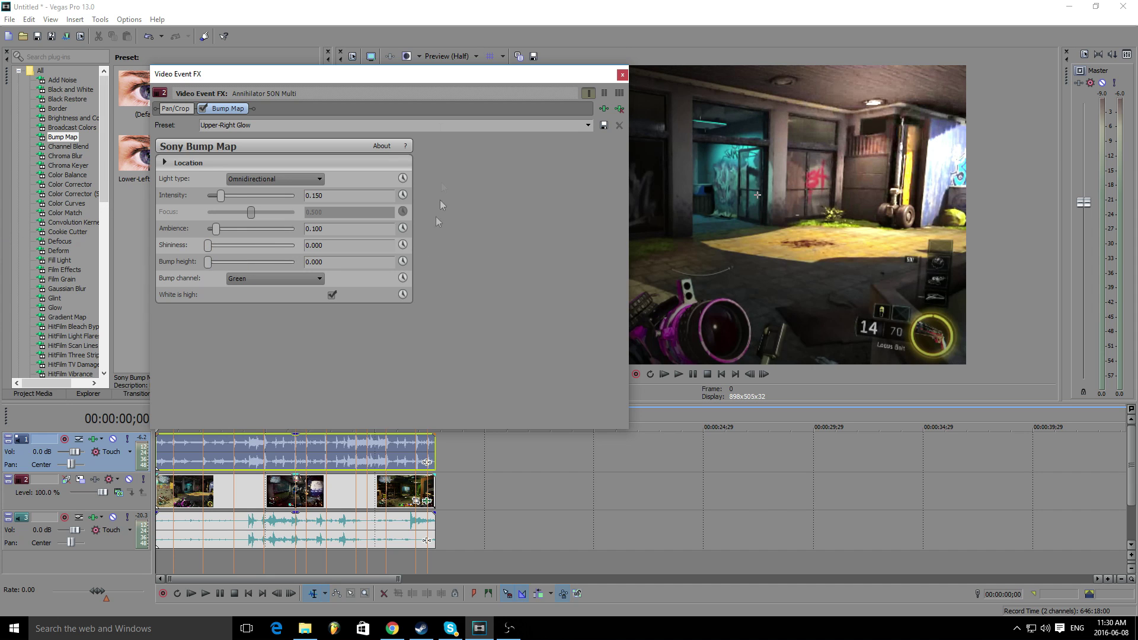
{"action": "left_click_drag", "start_coordinate": [429, 75], "coordinate": [258, 76]}
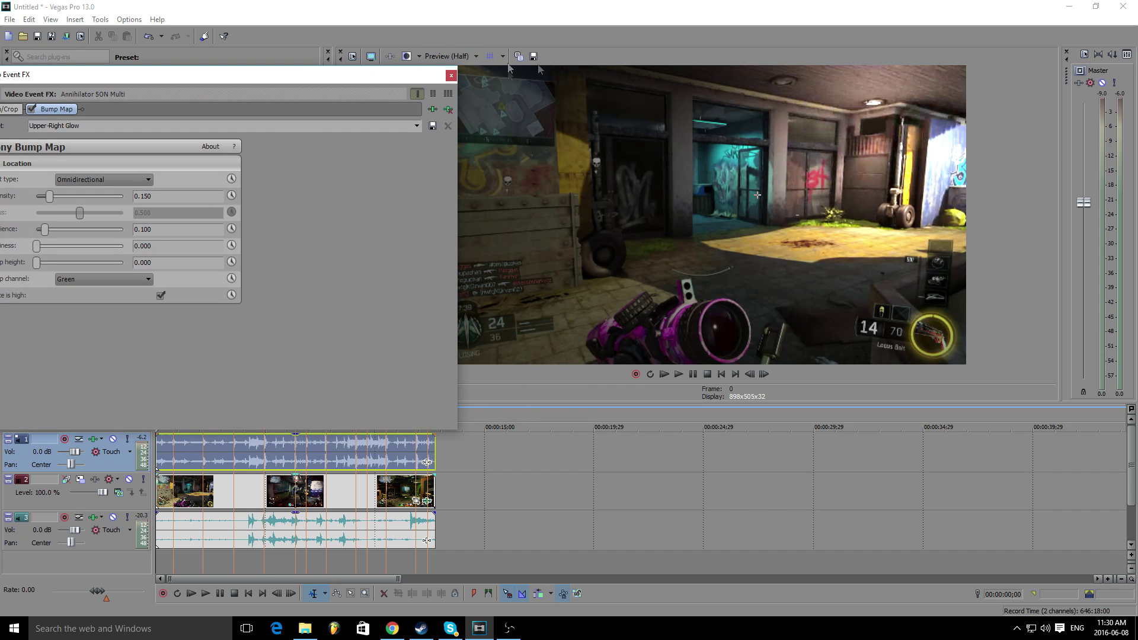
{"action": "left_click_drag", "start_coordinate": [335, 75], "coordinate": [400, 72]}
{"action": "left_click_drag", "start_coordinate": [110, 225], "coordinate": [147, 228]}
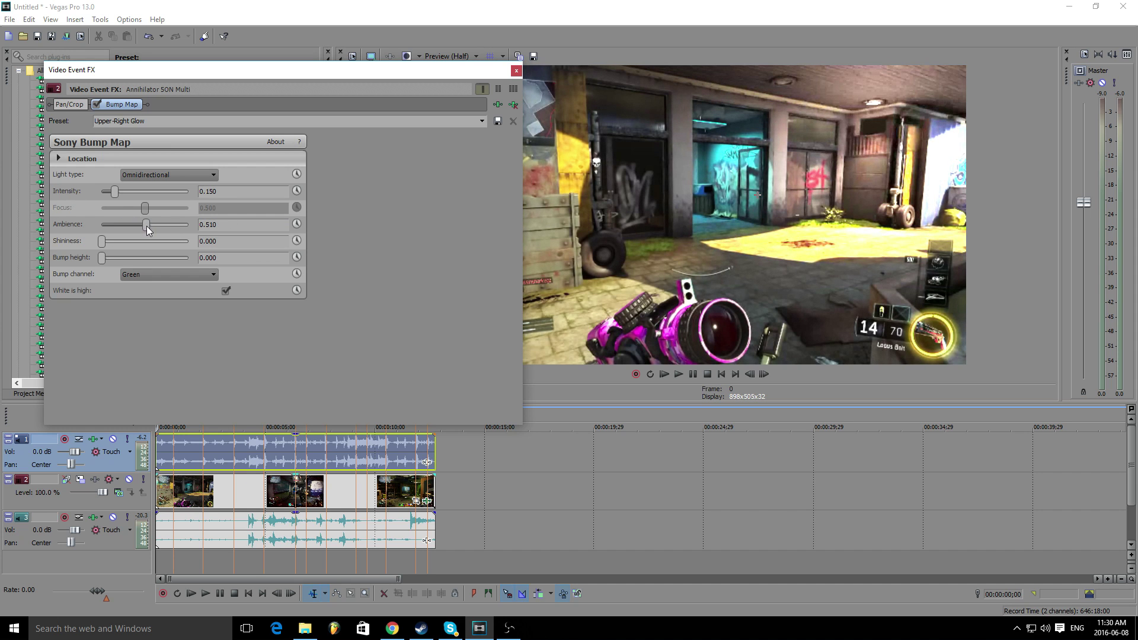
{"action": "left_click_drag", "start_coordinate": [146, 226], "coordinate": [146, 227]}
{"action": "mouse_move", "coordinate": [114, 191]}
{"action": "left_mouse_down"}
{"action": "mouse_move", "coordinate": [270, 186]}
{"action": "mouse_move", "coordinate": [239, 197]}
{"action": "mouse_move", "coordinate": [87, 197]}
{"action": "mouse_move", "coordinate": [123, 181]}
{"action": "left_mouse_up"}
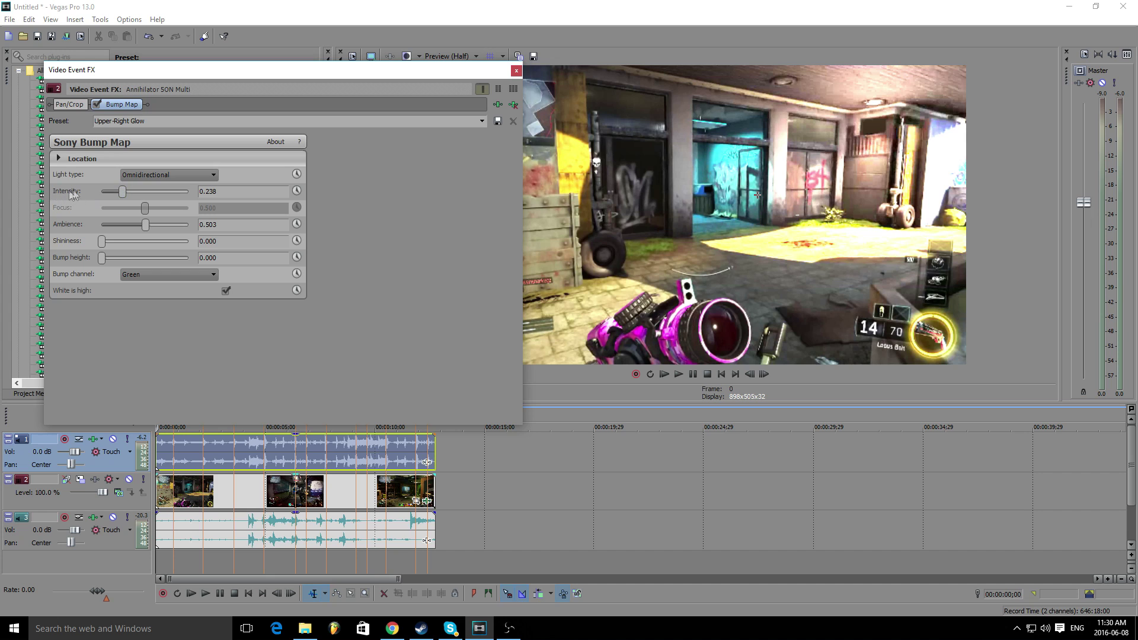
- Animate Bump Map Intensity and keyframe it at beat markers 00:00:00;24 through 00:00:06;26
{"action": "left_click", "coordinate": [296, 191]}
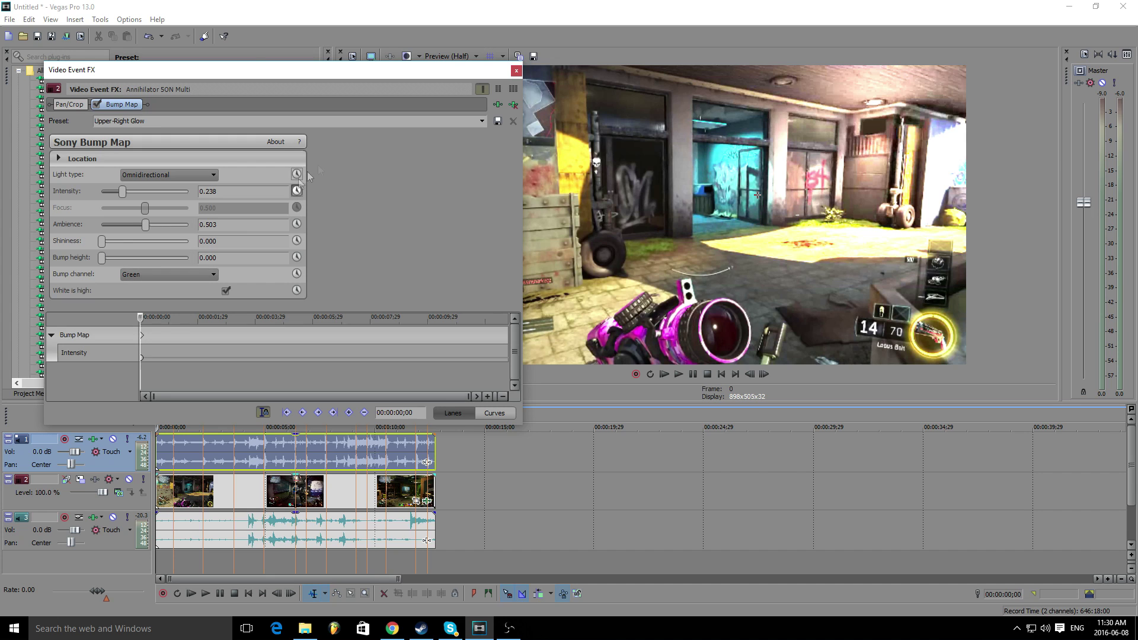
{"action": "left_click_drag", "start_coordinate": [344, 80], "coordinate": [363, 43]}
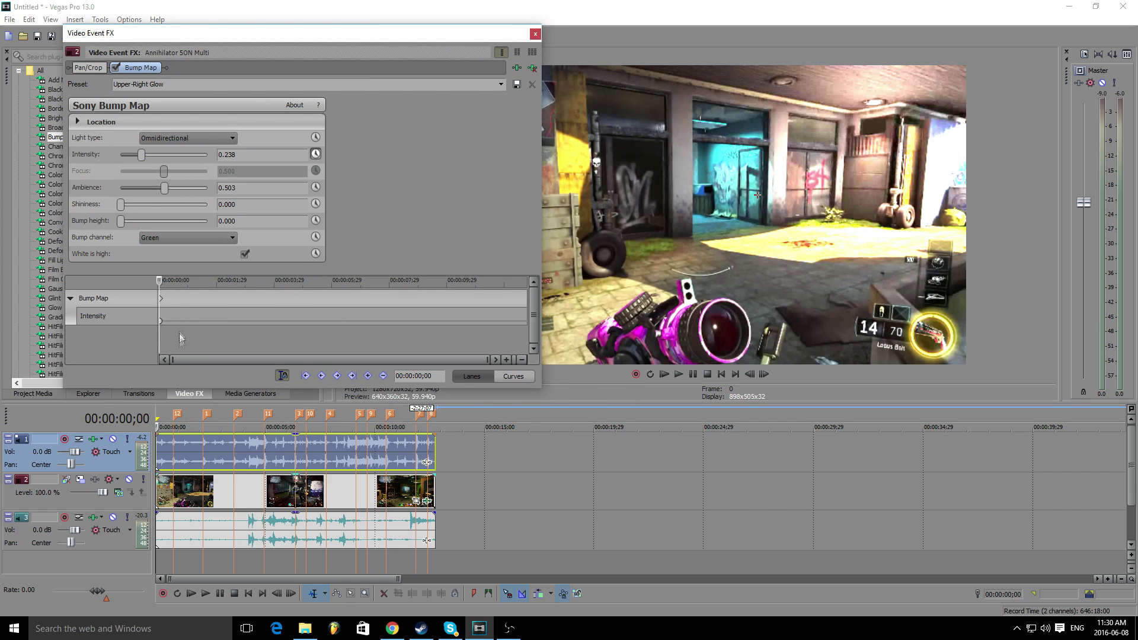
{"action": "left_click", "coordinate": [178, 417]}
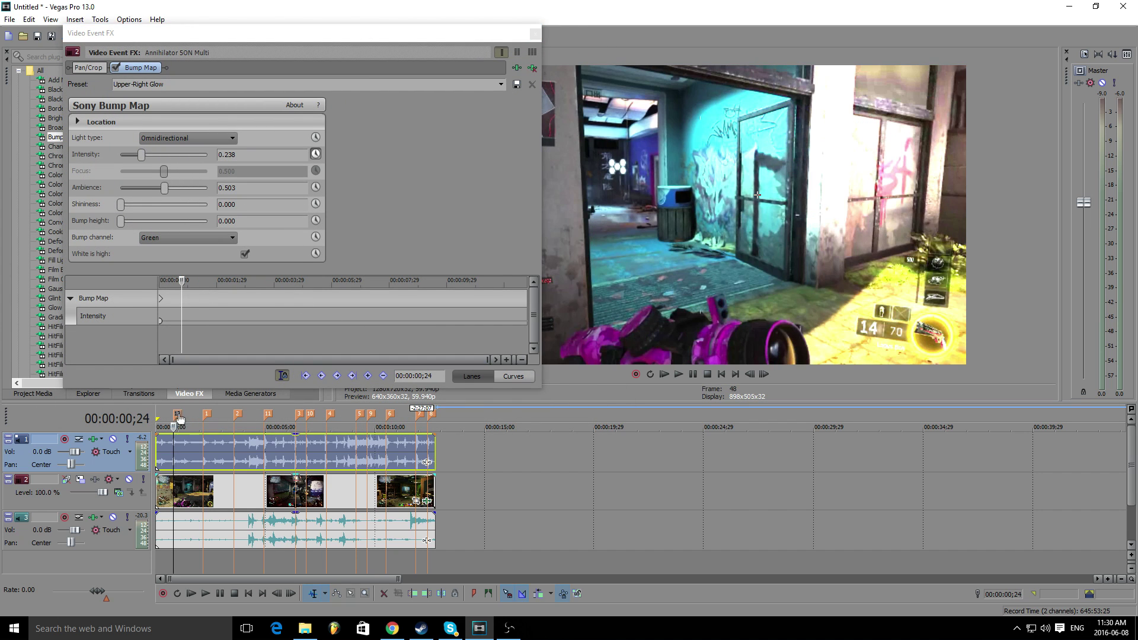
{"action": "left_click", "coordinate": [368, 376]}
{"action": "left_click", "coordinate": [207, 414]}
{"action": "left_click", "coordinate": [368, 376]}
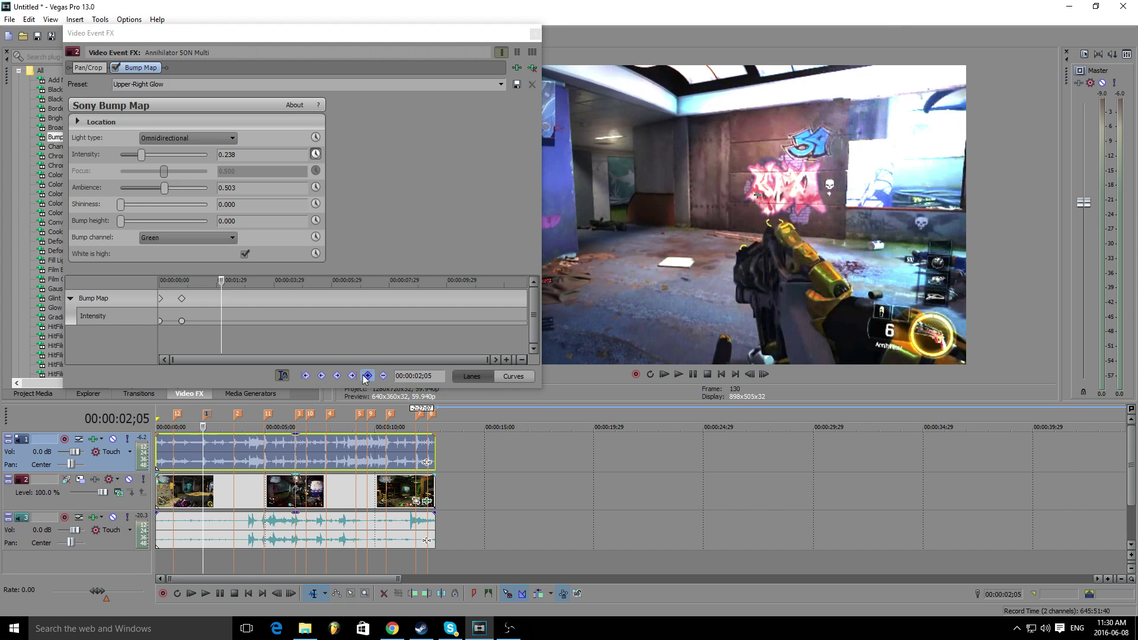
{"action": "left_click", "coordinate": [237, 414]}
{"action": "left_click", "coordinate": [367, 375]}
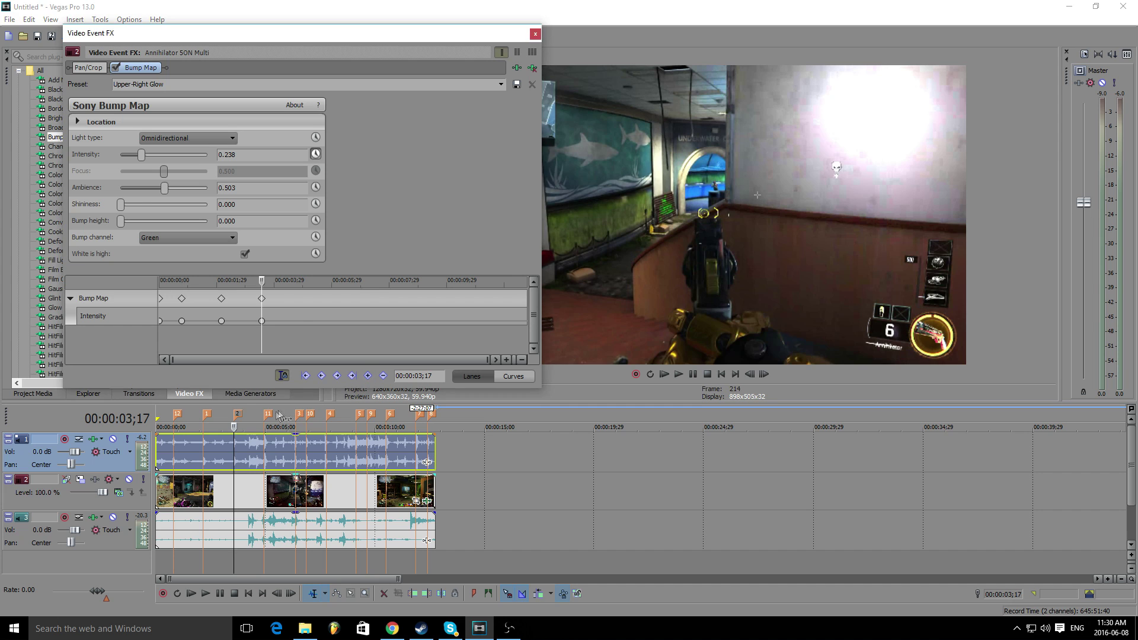
{"action": "left_click", "coordinate": [268, 414]}
{"action": "left_click", "coordinate": [367, 375]}
{"action": "left_click", "coordinate": [299, 414]}
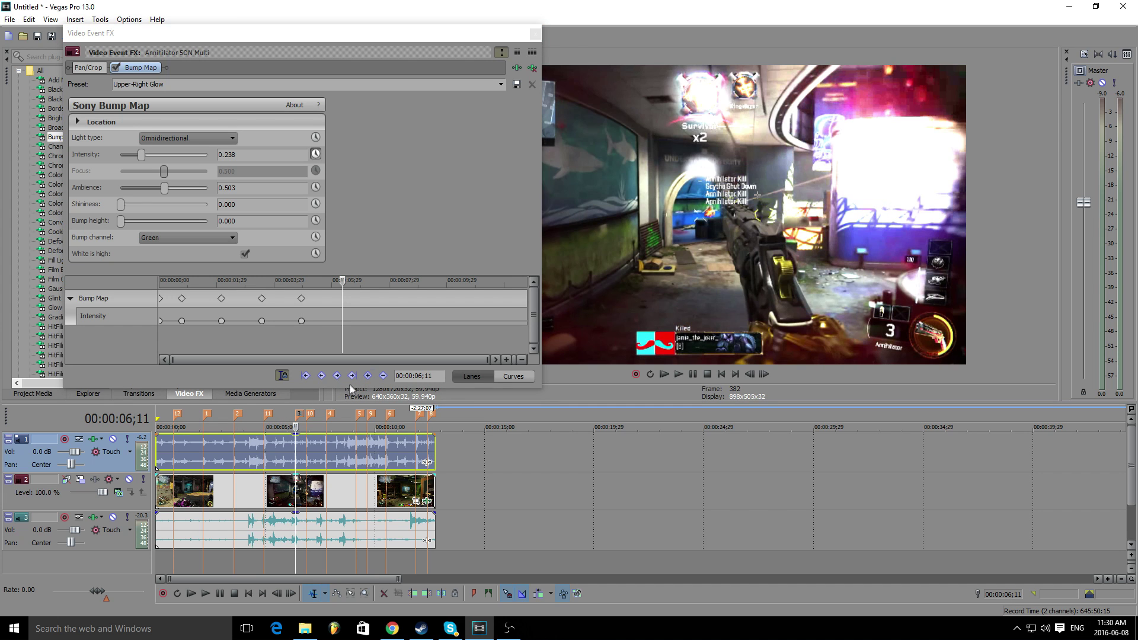
{"action": "left_click", "coordinate": [368, 375]}
- Add Intensity keyframes at the remaining beat markers from 00:00:07;22 to 00:00:12;12
{"action": "left_click", "coordinate": [368, 376]}
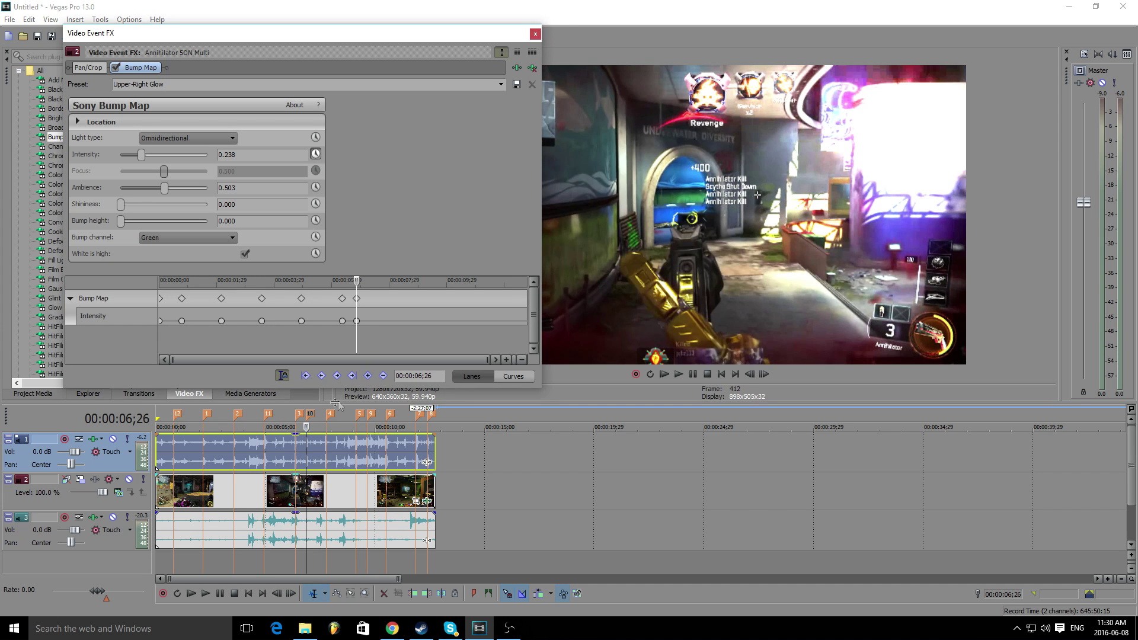
{"action": "left_click", "coordinate": [330, 414]}
{"action": "left_click", "coordinate": [368, 375]}
{"action": "left_click", "coordinate": [360, 414]}
{"action": "left_click", "coordinate": [368, 375]}
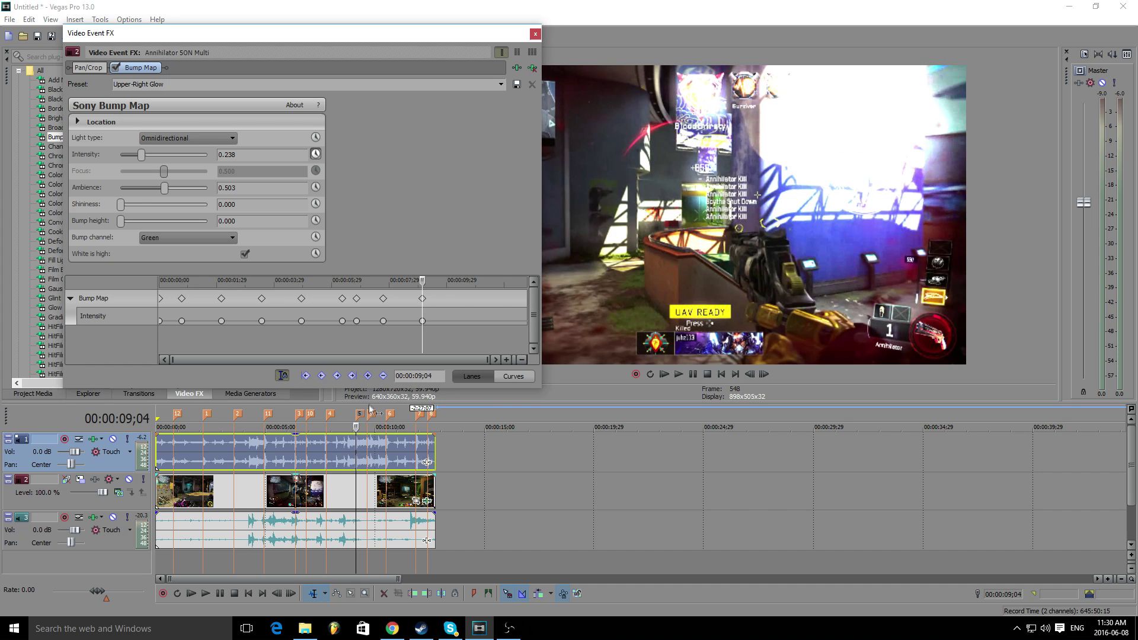
{"action": "left_click", "coordinate": [371, 414]}
{"action": "left_click", "coordinate": [367, 376]}
{"action": "left_click", "coordinate": [390, 414]}
{"action": "left_click", "coordinate": [368, 375]}
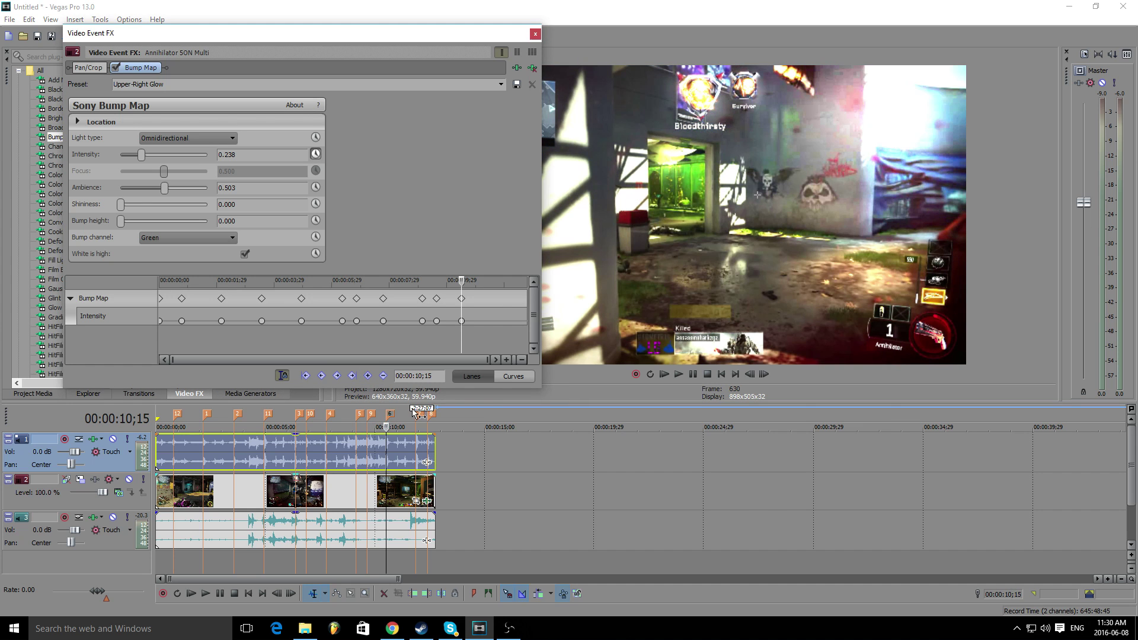
{"action": "left_click", "coordinate": [421, 417]}
{"action": "left_click", "coordinate": [368, 375]}
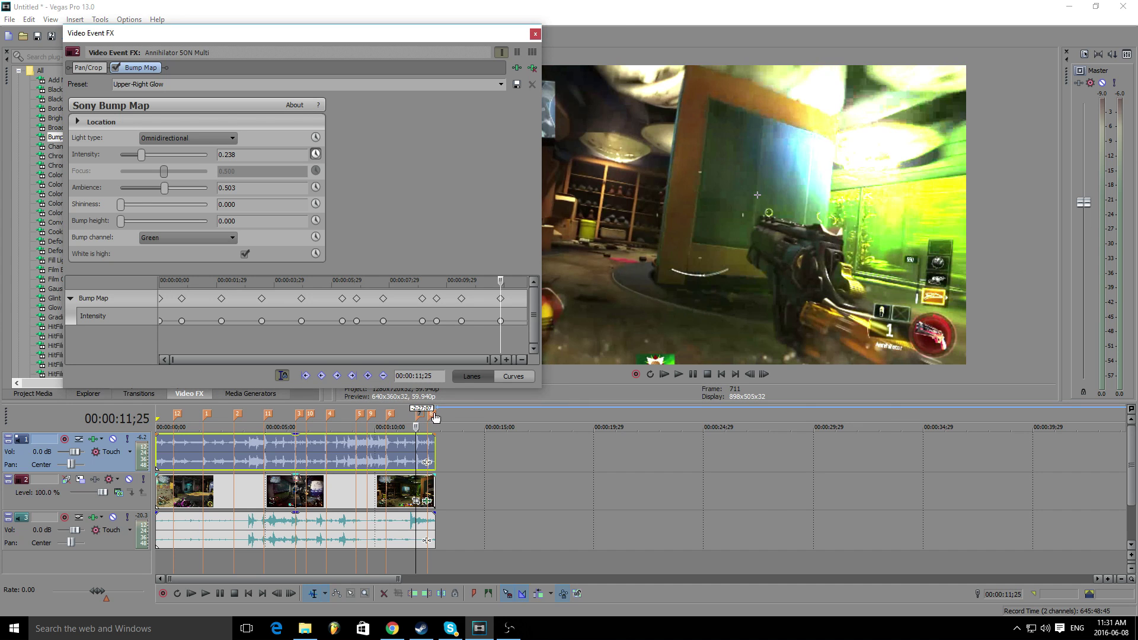
{"action": "left_click", "coordinate": [434, 417]}
{"action": "left_click", "coordinate": [367, 375]}
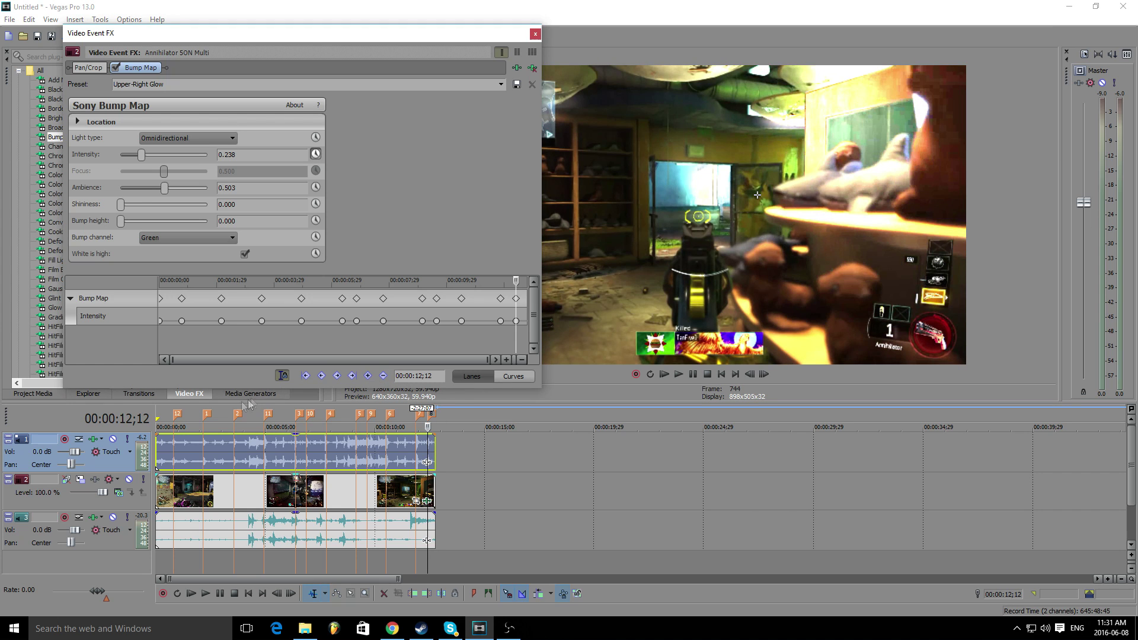
- Return to the project start and select the last Intensity keyframe
{"action": "left_click", "coordinate": [182, 418]}
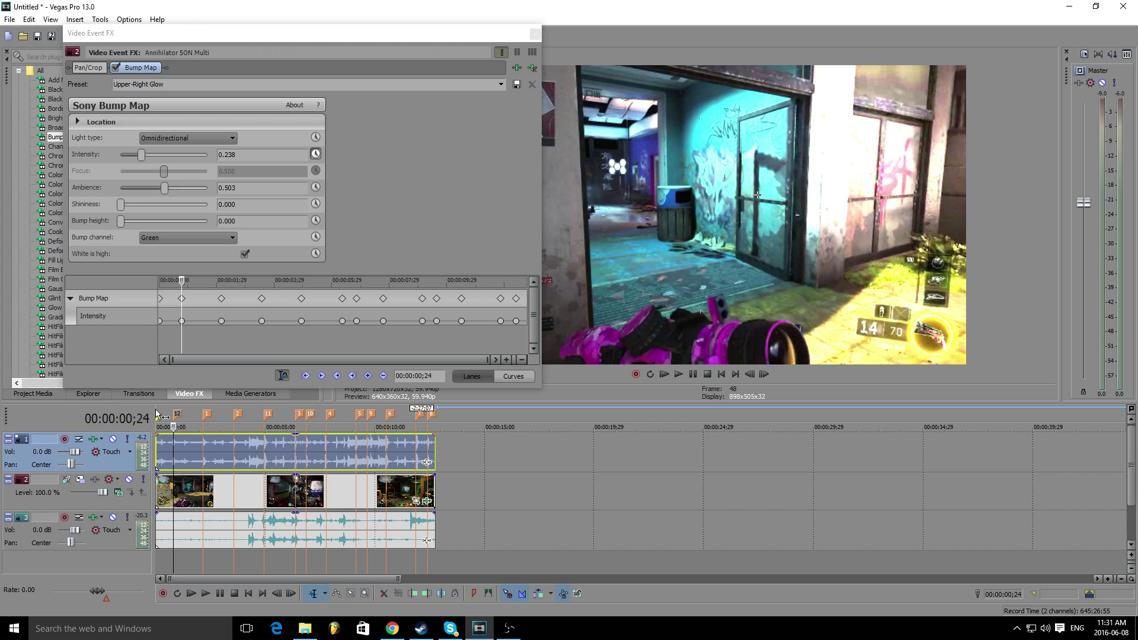
{"action": "left_click", "coordinate": [157, 421]}
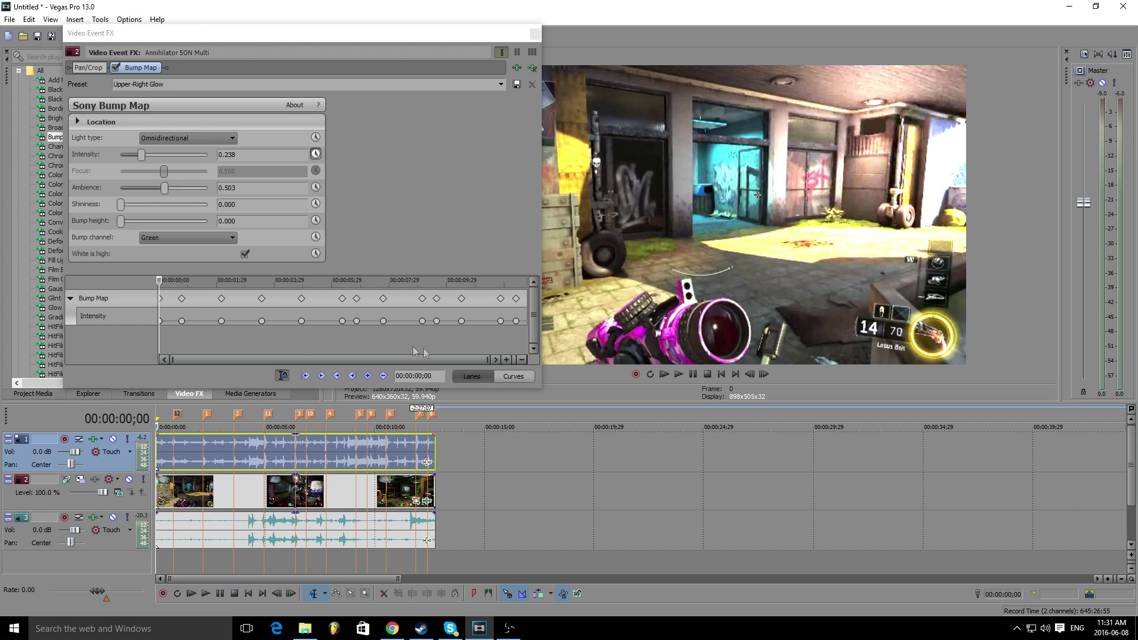
{"action": "left_click", "coordinate": [516, 299]}
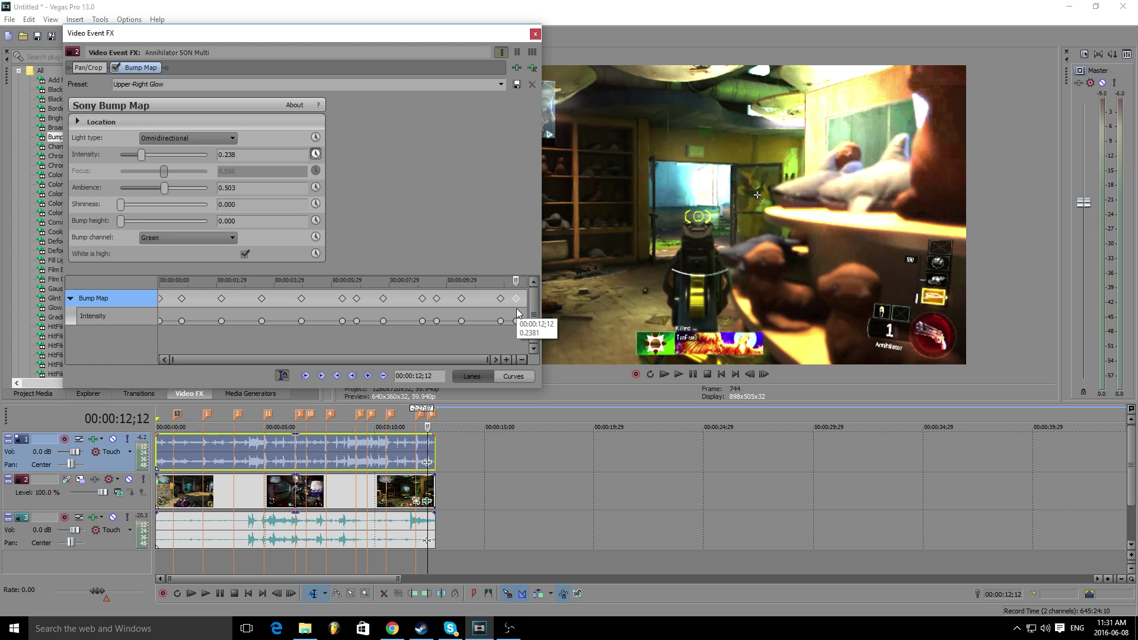
- Drop Intensity to 0 just before 12;12 and at the 11;25 and 09;19 keyframes
{"action": "left_click", "coordinate": [515, 311]}
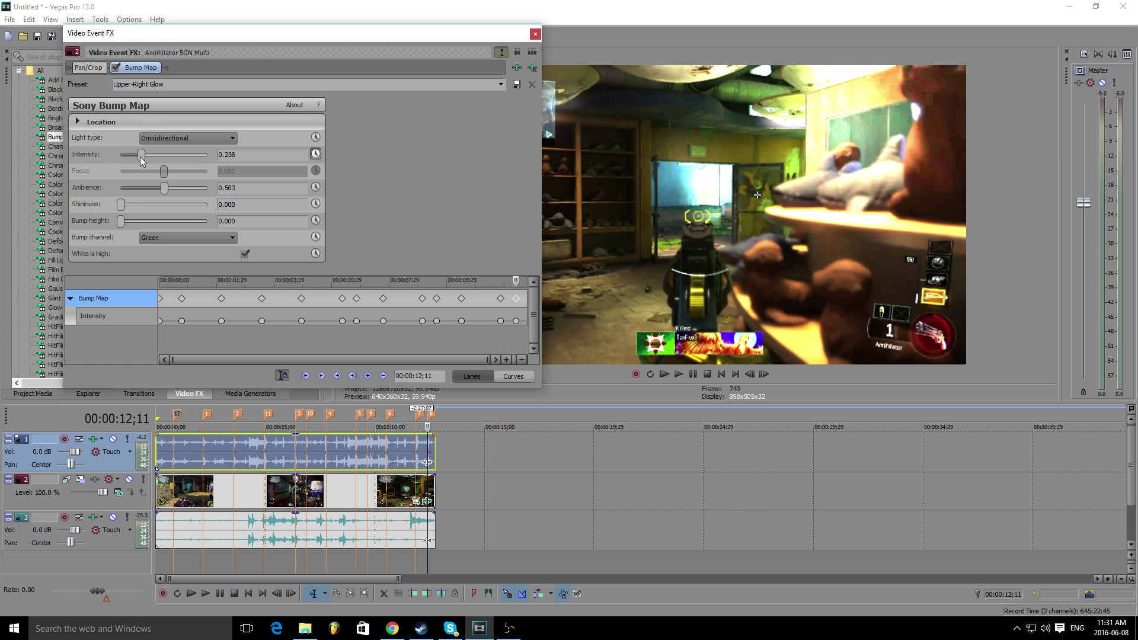
{"action": "left_click_drag", "start_coordinate": [140, 156], "coordinate": [3, 148]}
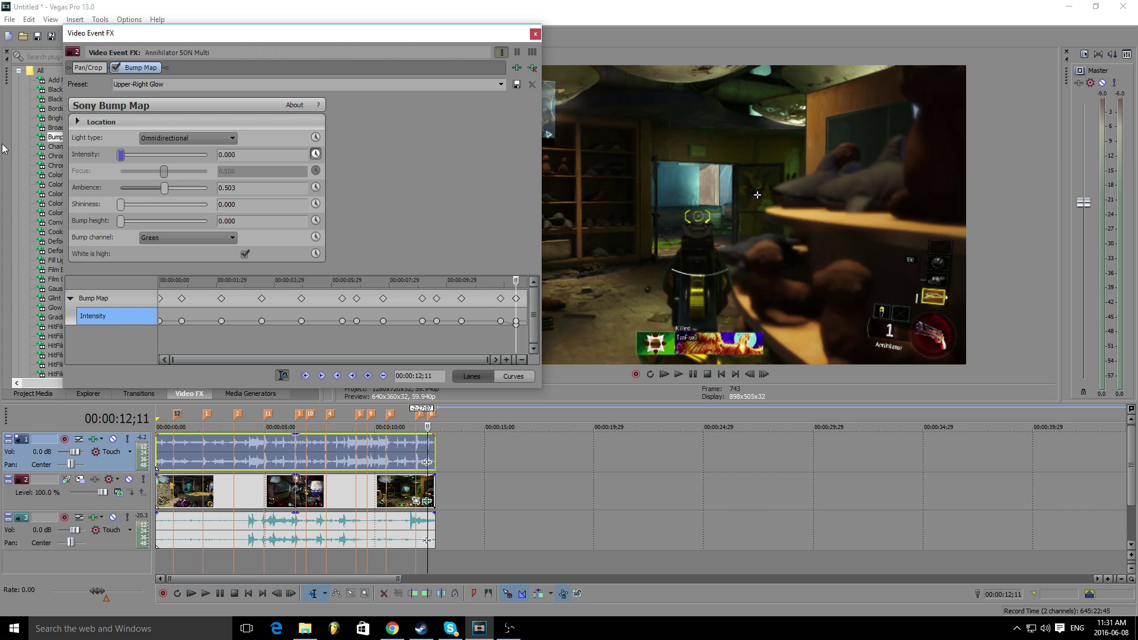
{"action": "left_click", "coordinate": [502, 301]}
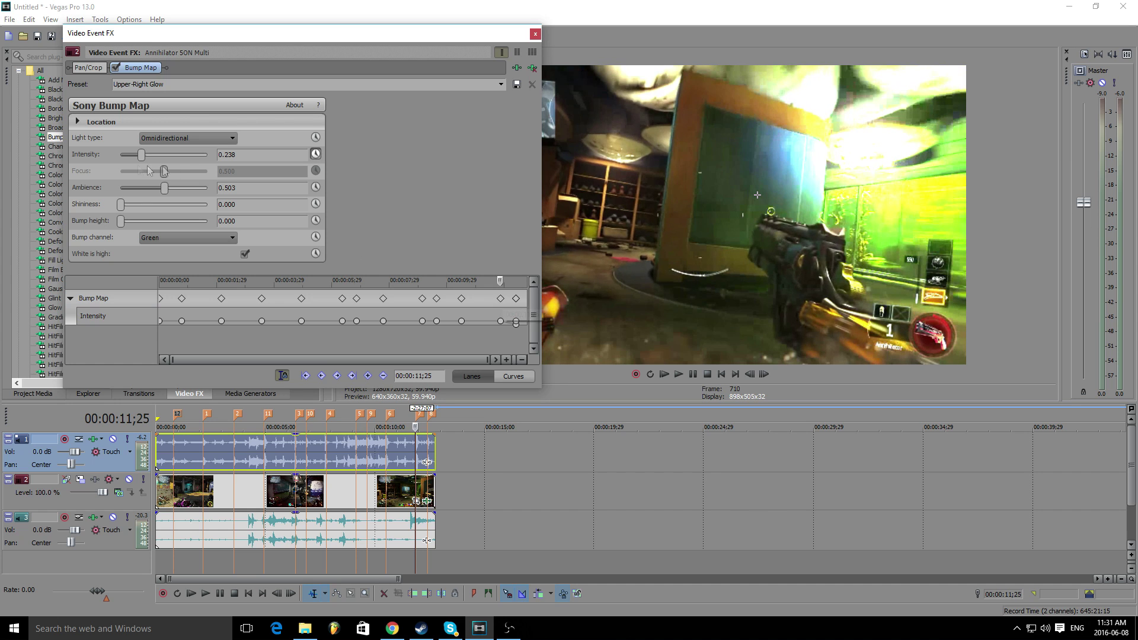
{"action": "left_click_drag", "start_coordinate": [143, 156], "coordinate": [113, 158]}
{"action": "left_click", "coordinate": [462, 298]}
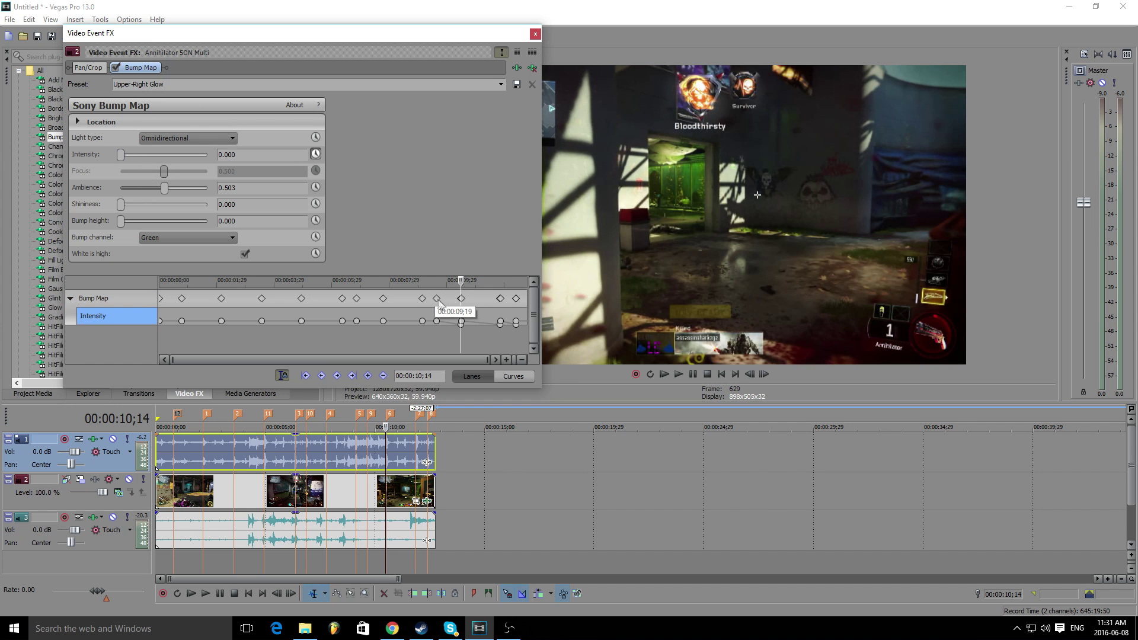
{"action": "left_click", "coordinate": [436, 298]}
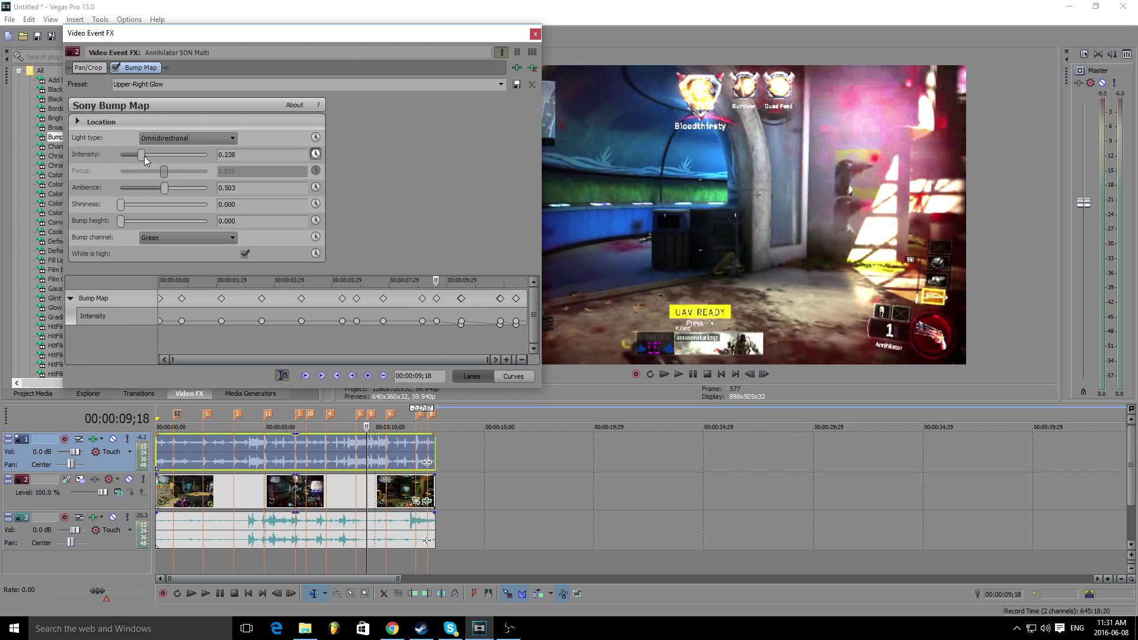
{"action": "left_click_drag", "start_coordinate": [142, 156], "coordinate": [121, 156]}
{"action": "left_click", "coordinate": [422, 298]}
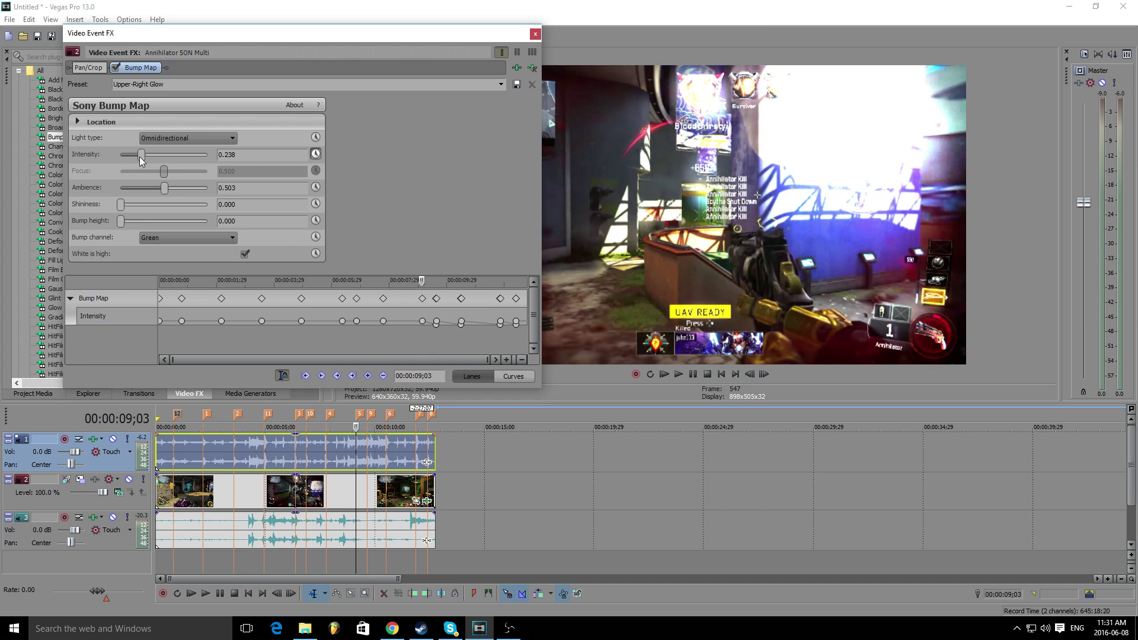
- Set Intensity to 0 at the 06;10, 03;17 and 02;04 keyframes
{"action": "left_click", "coordinate": [399, 333]}
{"action": "left_click", "coordinate": [384, 298]}
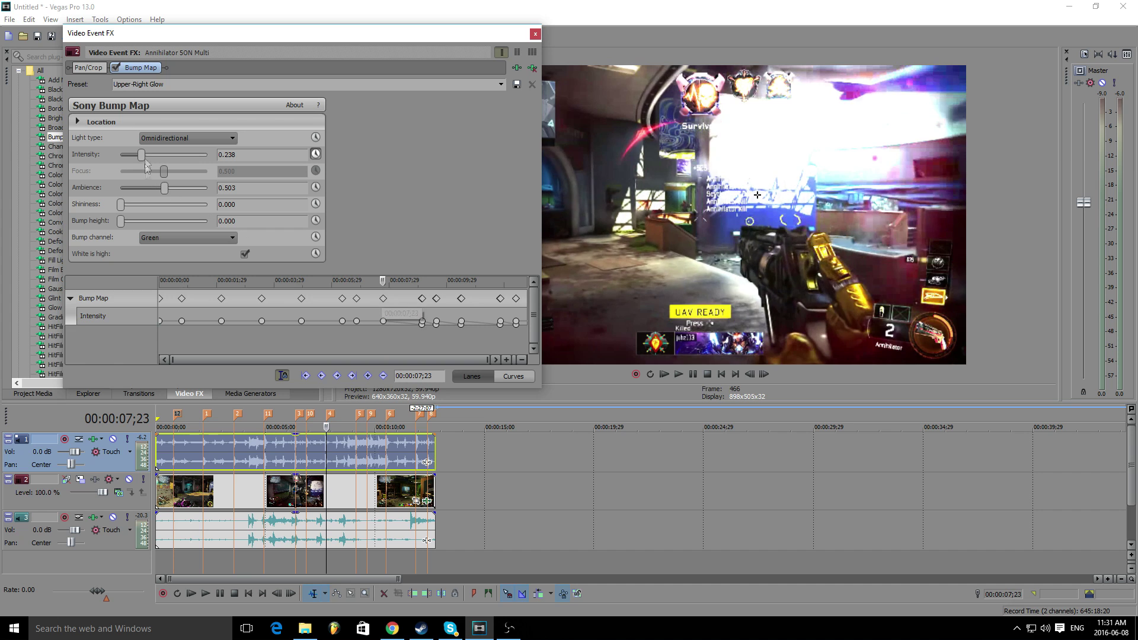
{"action": "left_click", "coordinate": [357, 299]}
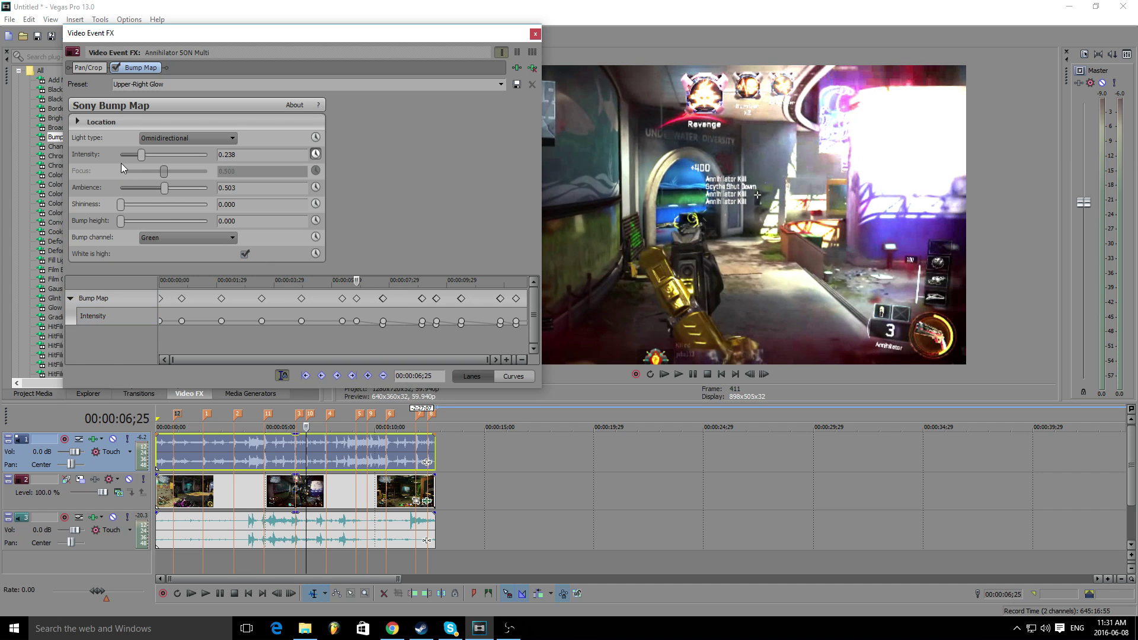
{"action": "left_click", "coordinate": [342, 321]}
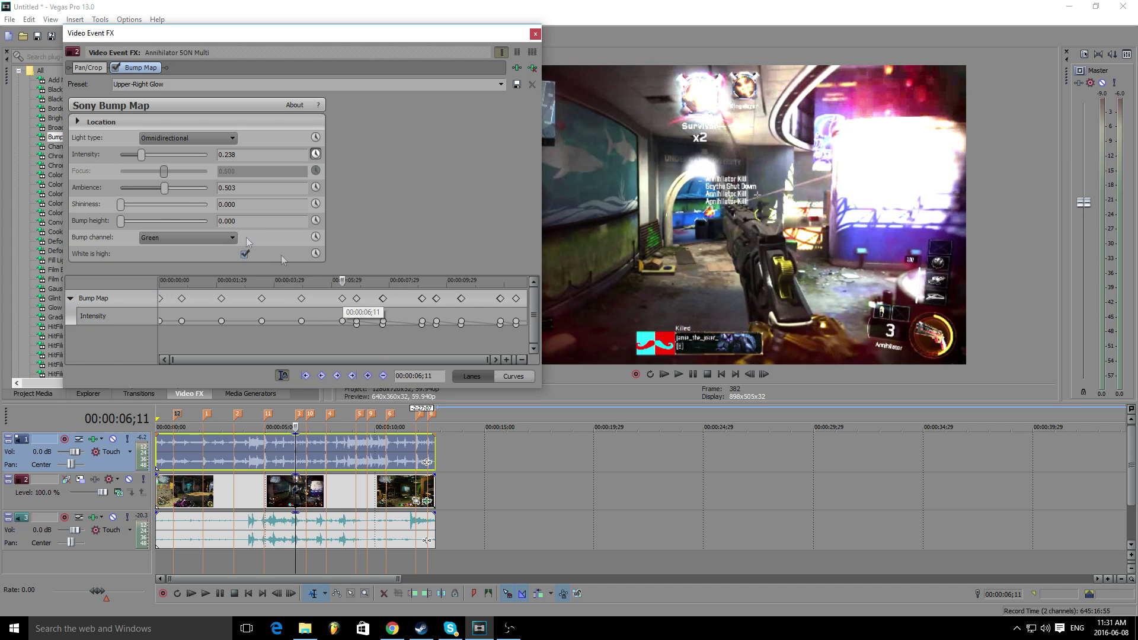
{"action": "left_click_drag", "start_coordinate": [142, 155], "coordinate": [118, 156]}
{"action": "left_click", "coordinate": [302, 298]}
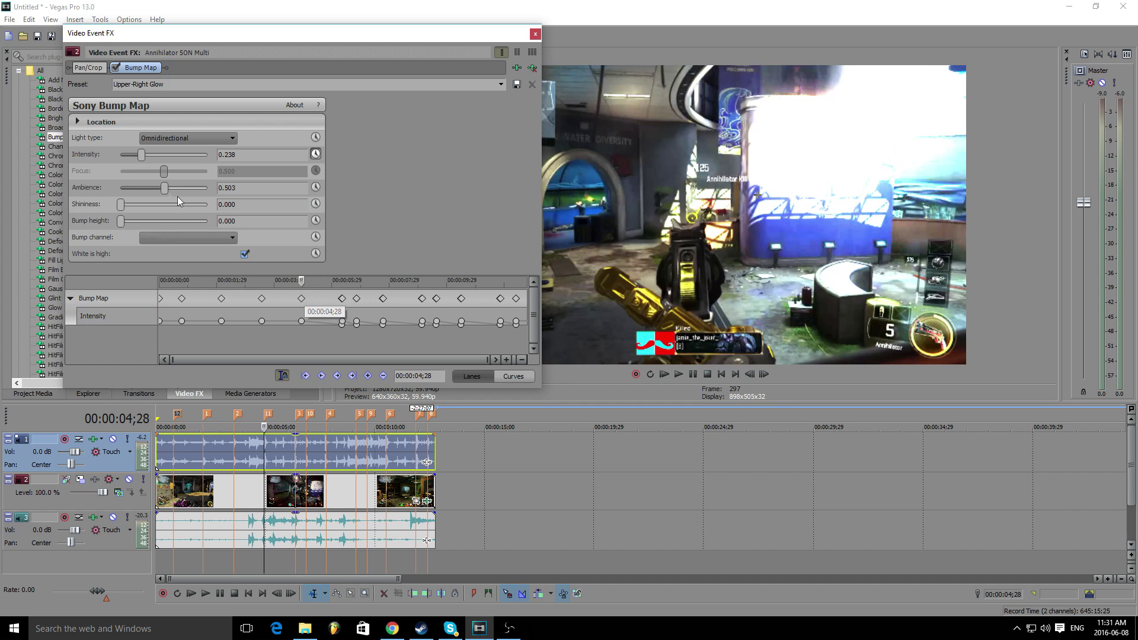
{"action": "left_click", "coordinate": [261, 299]}
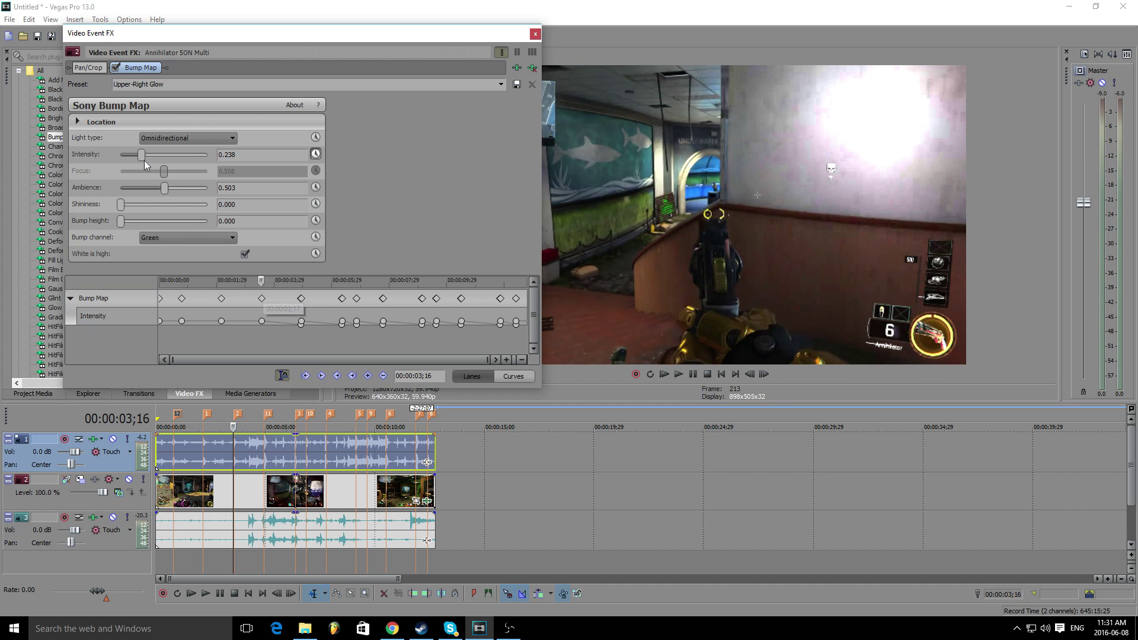
{"action": "left_click_drag", "start_coordinate": [142, 155], "coordinate": [120, 155]}
{"action": "left_click", "coordinate": [222, 298]}
{"action": "key", "text": "Left"}
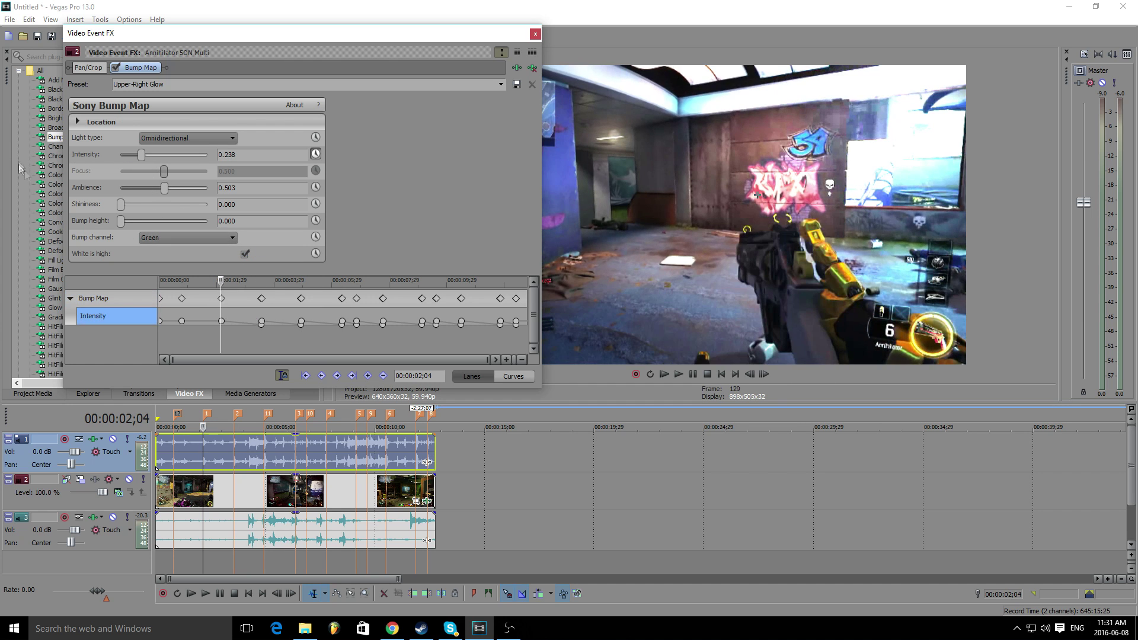
{"action": "left_click_drag", "start_coordinate": [142, 157], "coordinate": [120, 156]}
{"action": "left_click", "coordinate": [181, 298]}
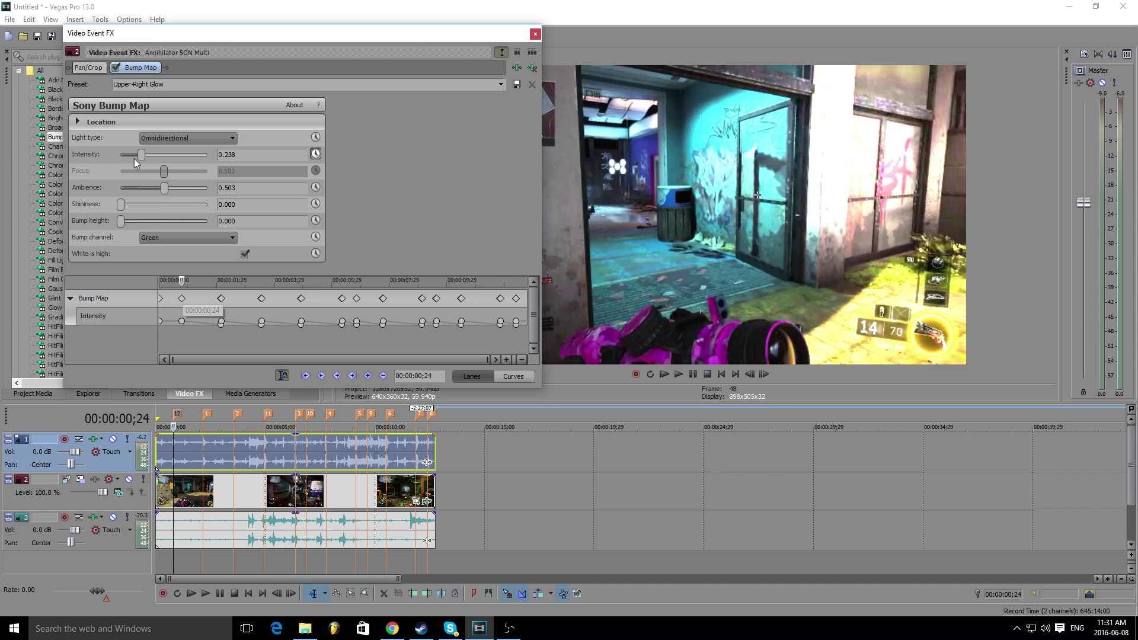
{"action": "left_click", "coordinate": [536, 34]}
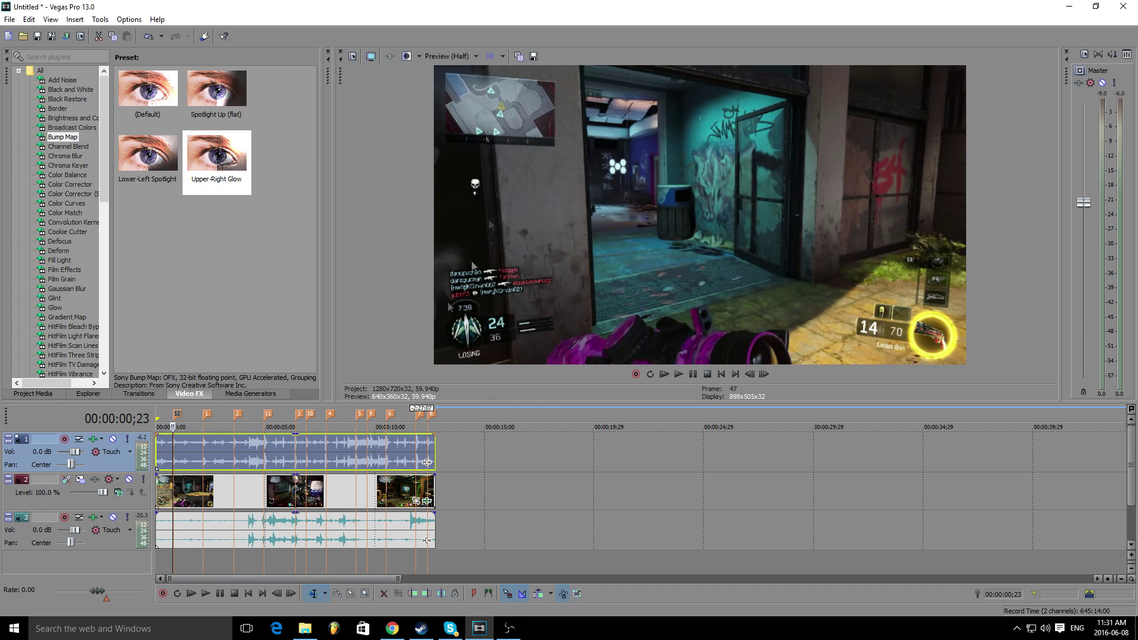
- Play the edit from the start to review the glow flashes, then stop back at the start
{"action": "left_click", "coordinate": [159, 442]}
{"action": "key", "text": "space"}
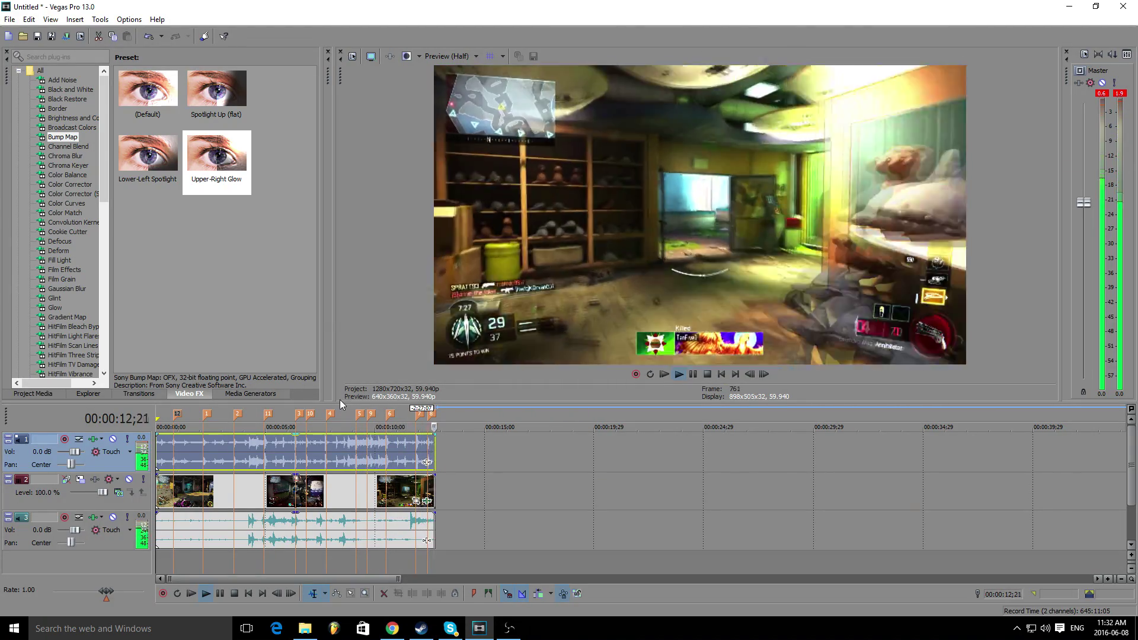
{"action": "key", "text": "alt+space"}
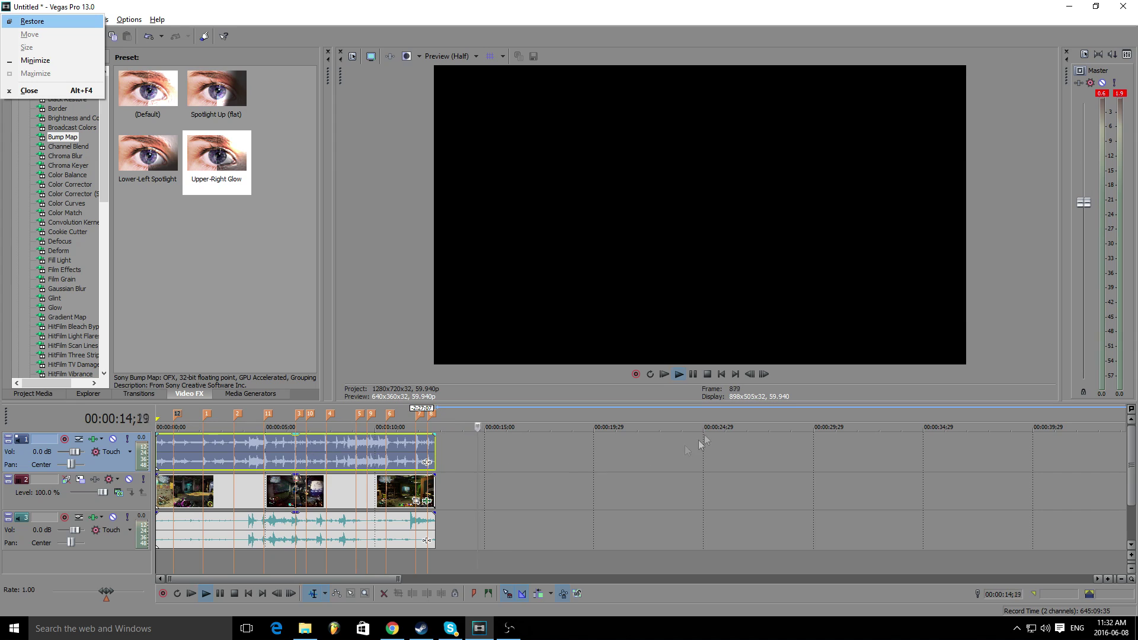
{"action": "key", "text": "Escape"}
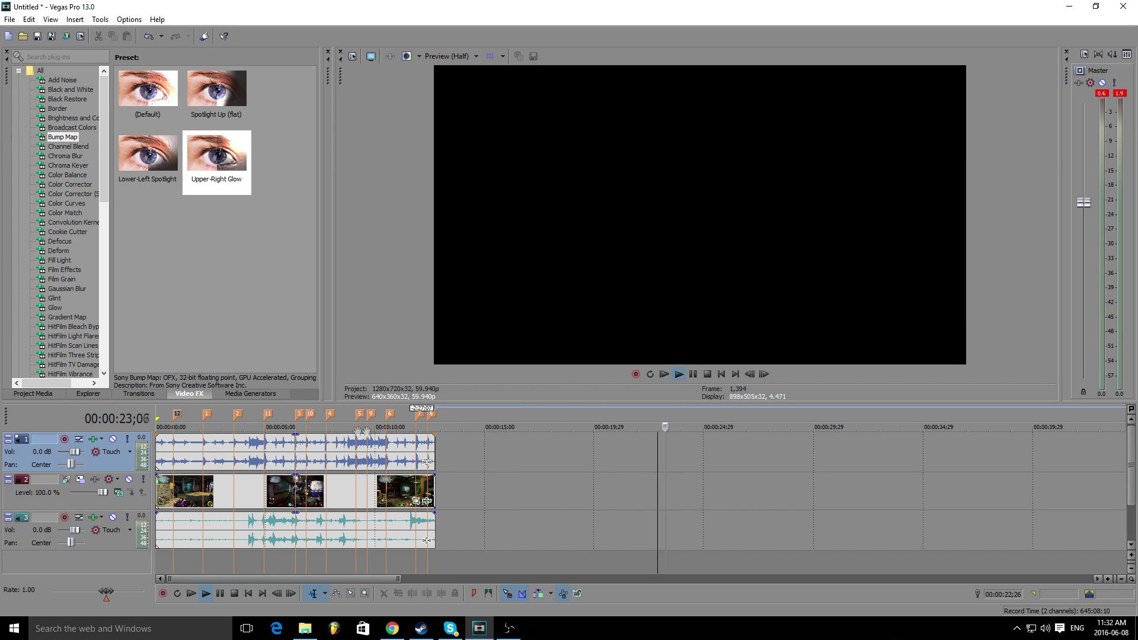
{"action": "left_click", "coordinate": [708, 374]}
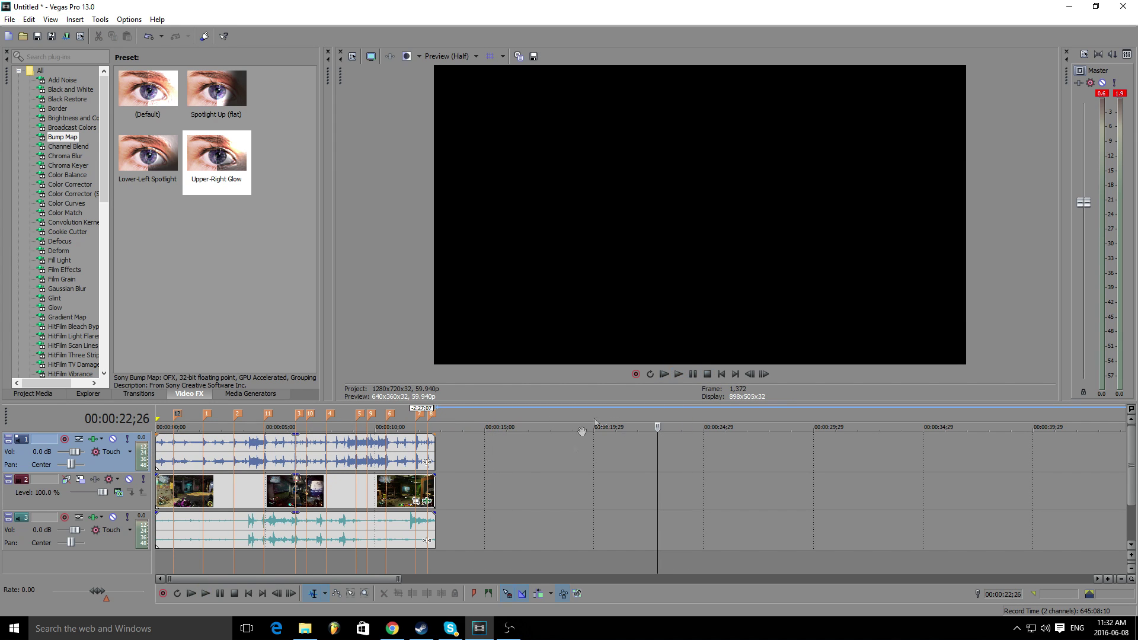
{"action": "left_click", "coordinate": [159, 446]}
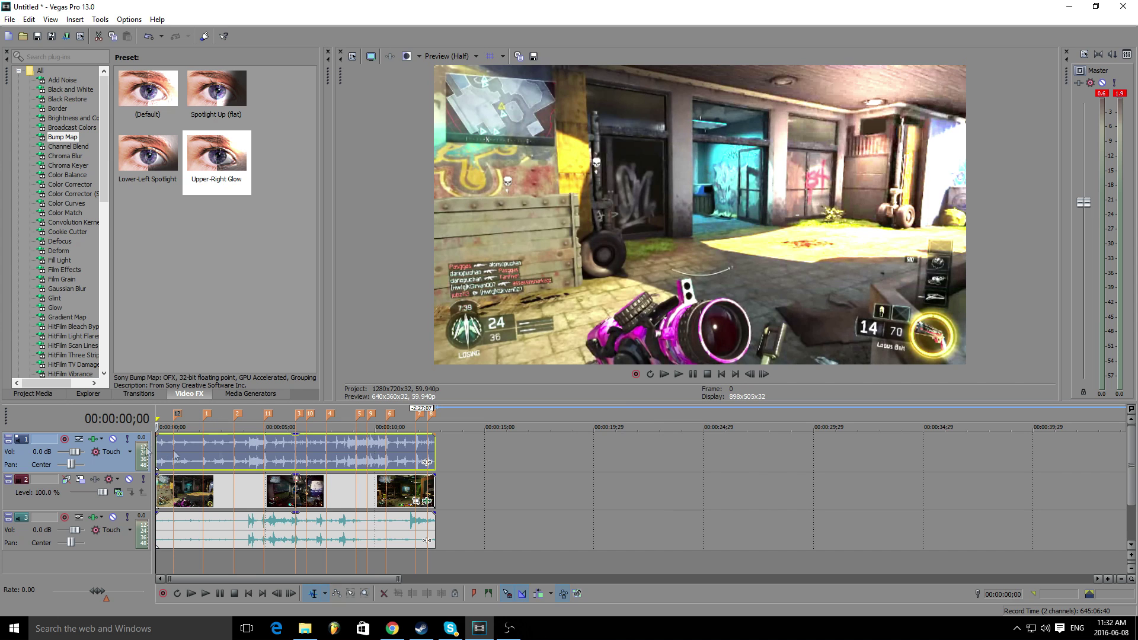
- Delete beat markers 12, 1, 2, 11 and 3 from the ruler
{"action": "right_click", "coordinate": [175, 415]}
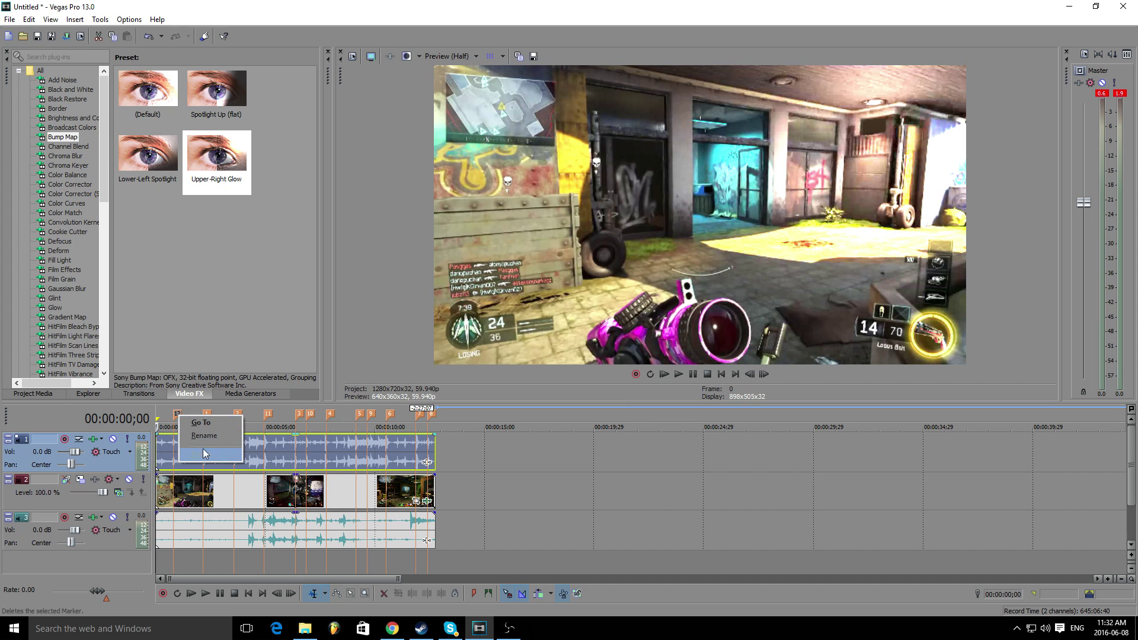
{"action": "left_click", "coordinate": [205, 454]}
{"action": "right_click", "coordinate": [207, 415]}
{"action": "left_click", "coordinate": [231, 453]}
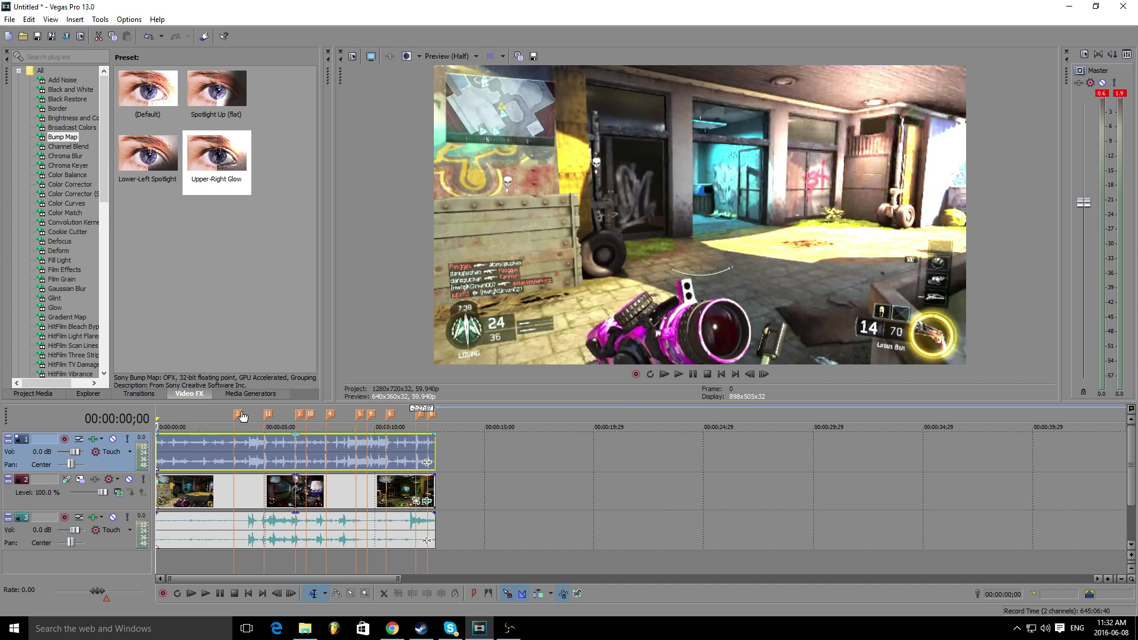
{"action": "right_click", "coordinate": [237, 415]}
{"action": "left_click", "coordinate": [262, 453]}
{"action": "right_click", "coordinate": [275, 416]}
{"action": "left_click", "coordinate": [296, 453]}
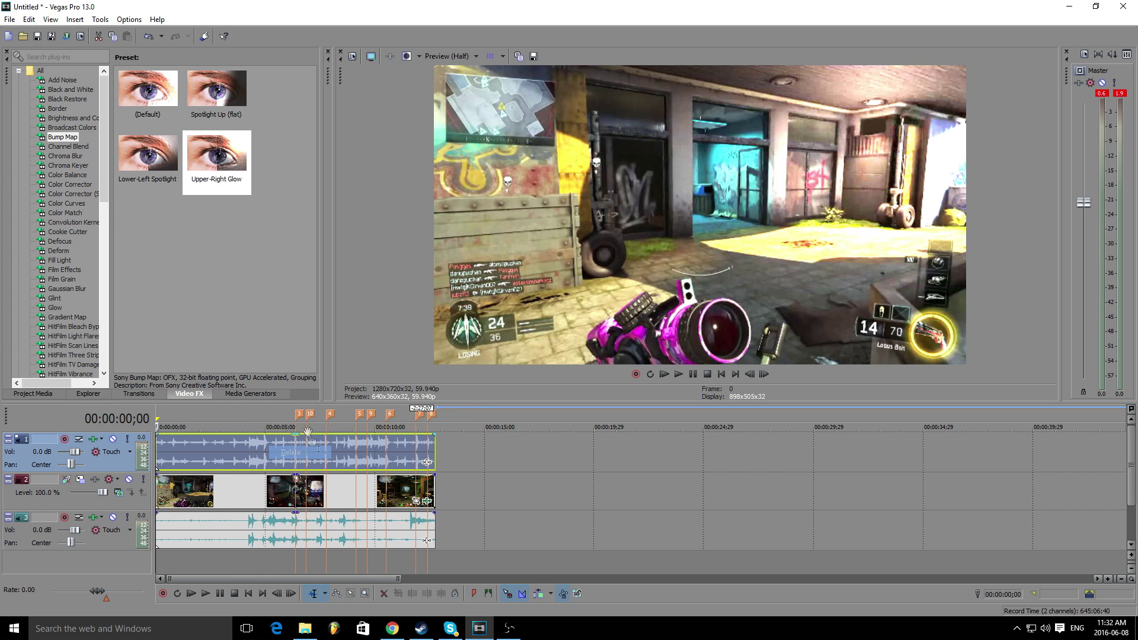
{"action": "right_click", "coordinate": [299, 427]}
{"action": "right_click", "coordinate": [300, 417]}
{"action": "left_click", "coordinate": [322, 454]}
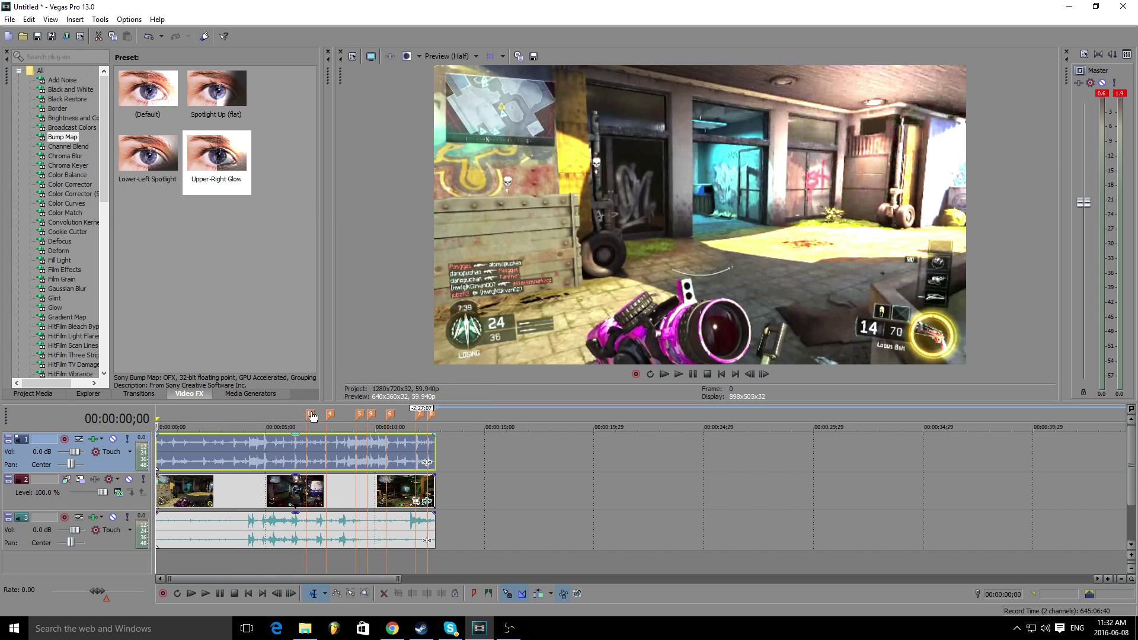
- Undo the accidental deletion of the audio event on track 1
{"action": "left_click", "coordinate": [312, 415]}
{"action": "key", "text": "Delete"}
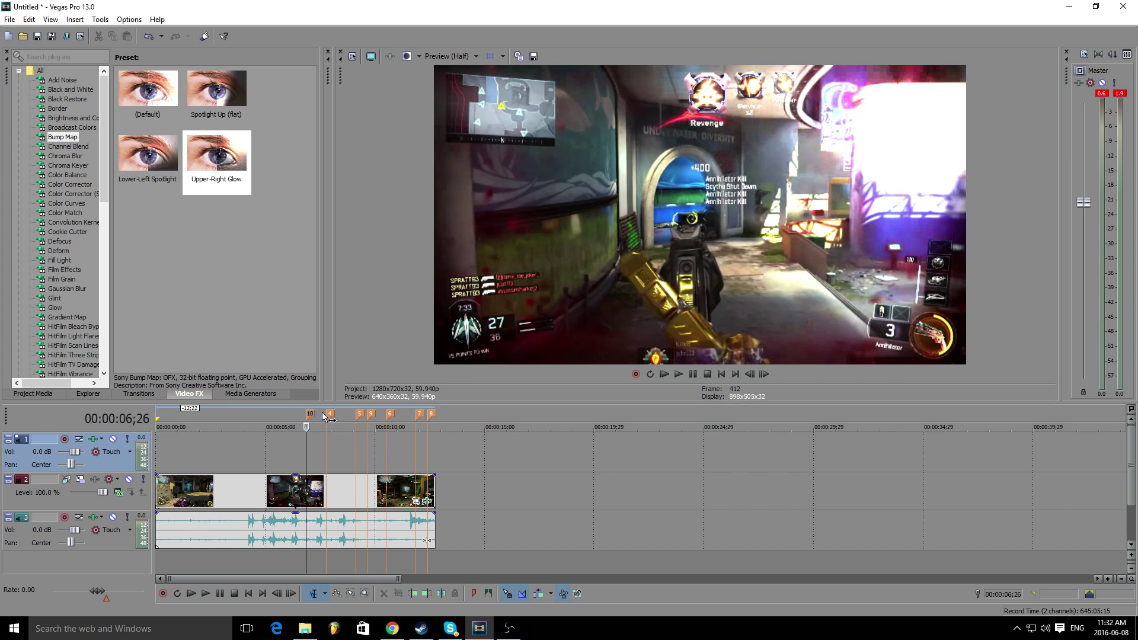
{"action": "left_click", "coordinate": [29, 19]}
{"action": "left_click", "coordinate": [53, 35]}
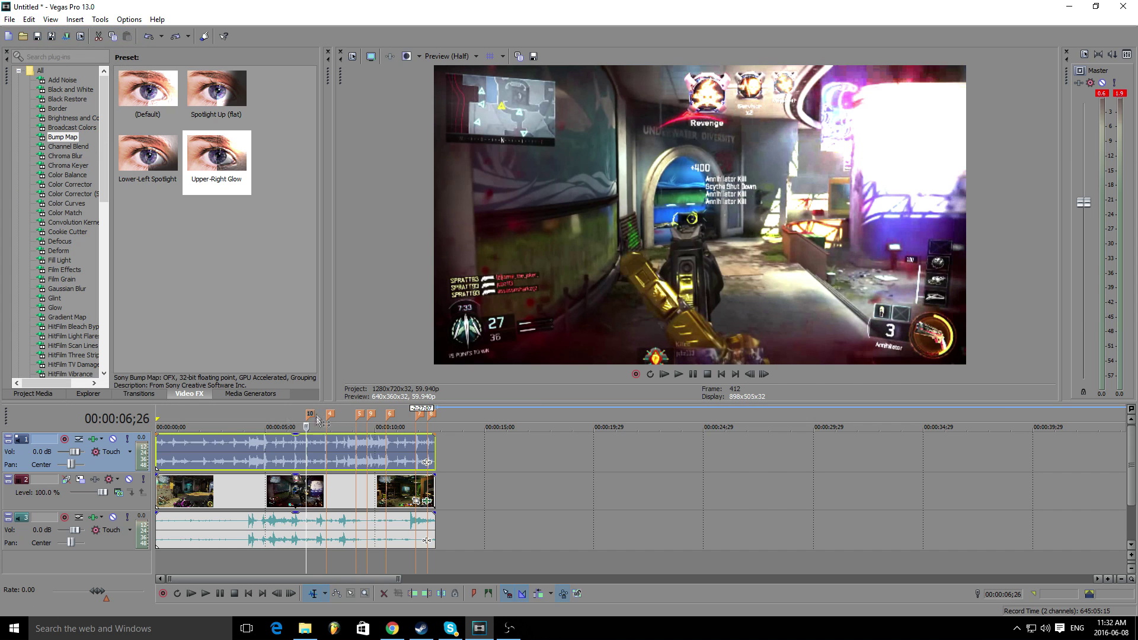
- Delete the remaining beat markers 10, 4, 5, 9, 6, 7 and 8
{"action": "right_click", "coordinate": [311, 415]}
{"action": "left_click", "coordinate": [333, 453]}
{"action": "right_click", "coordinate": [330, 414]}
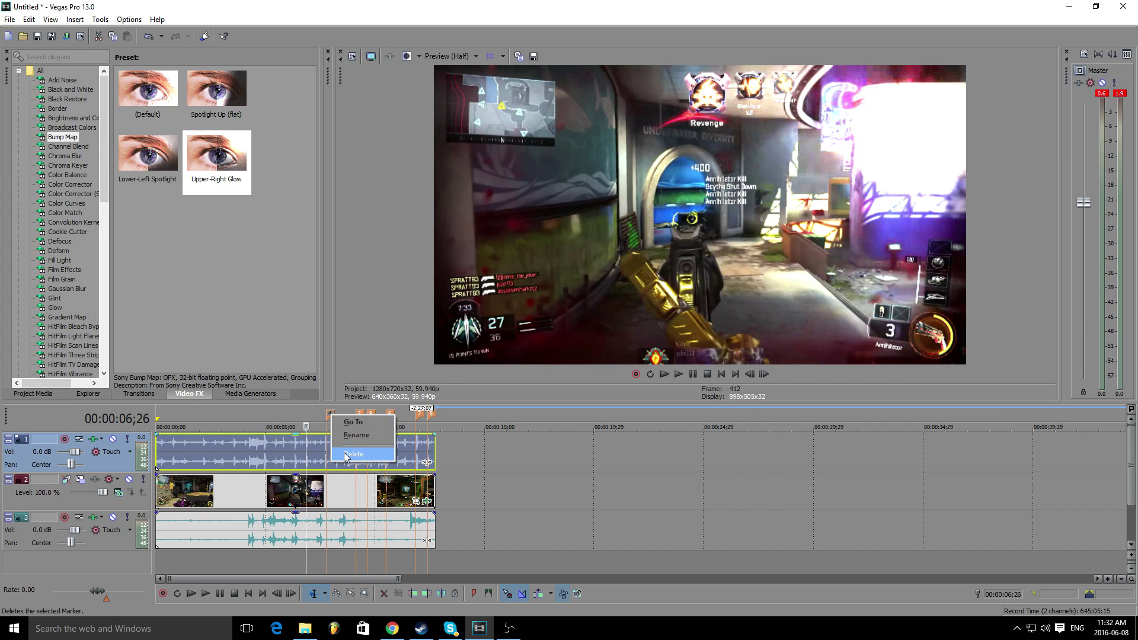
{"action": "left_click", "coordinate": [350, 452]}
{"action": "right_click", "coordinate": [364, 416]}
{"action": "left_click", "coordinate": [377, 452]}
{"action": "right_click", "coordinate": [370, 414]}
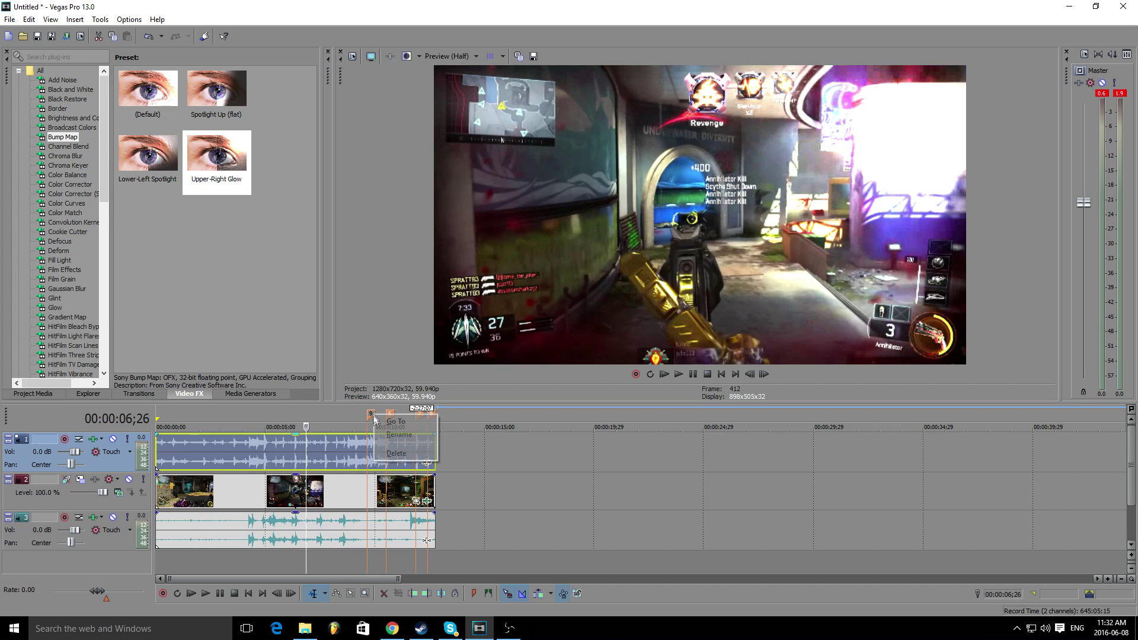
{"action": "left_click", "coordinate": [385, 452]}
{"action": "right_click", "coordinate": [389, 414]}
{"action": "left_click", "coordinate": [405, 453]}
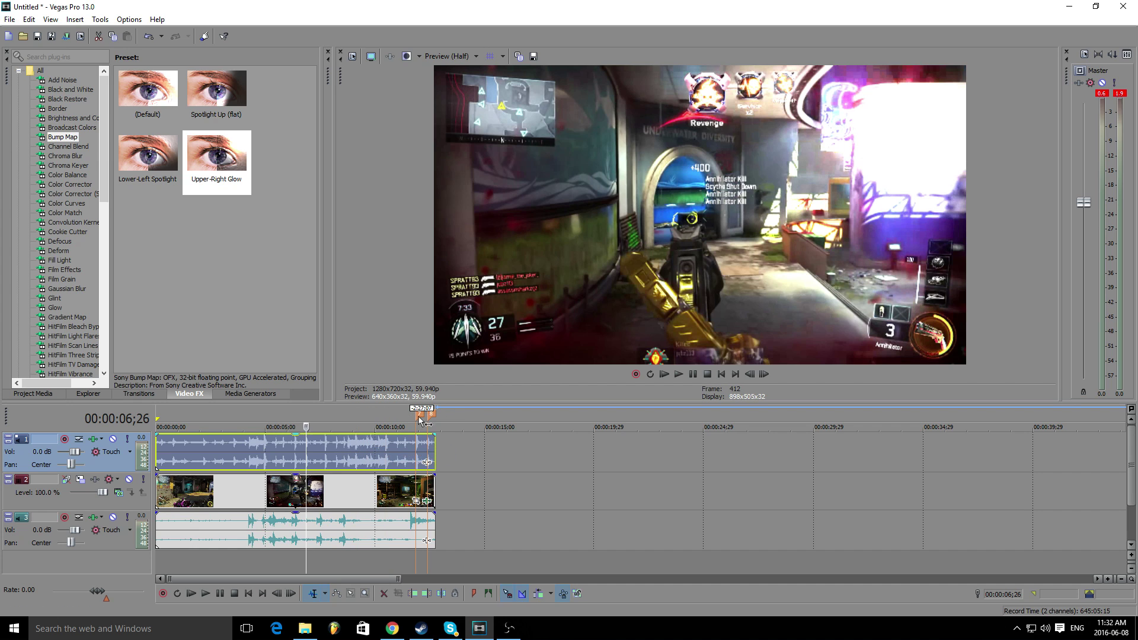
{"action": "right_click", "coordinate": [421, 416]}
{"action": "left_click", "coordinate": [436, 453]}
{"action": "right_click", "coordinate": [430, 415]}
{"action": "left_click", "coordinate": [446, 453]}
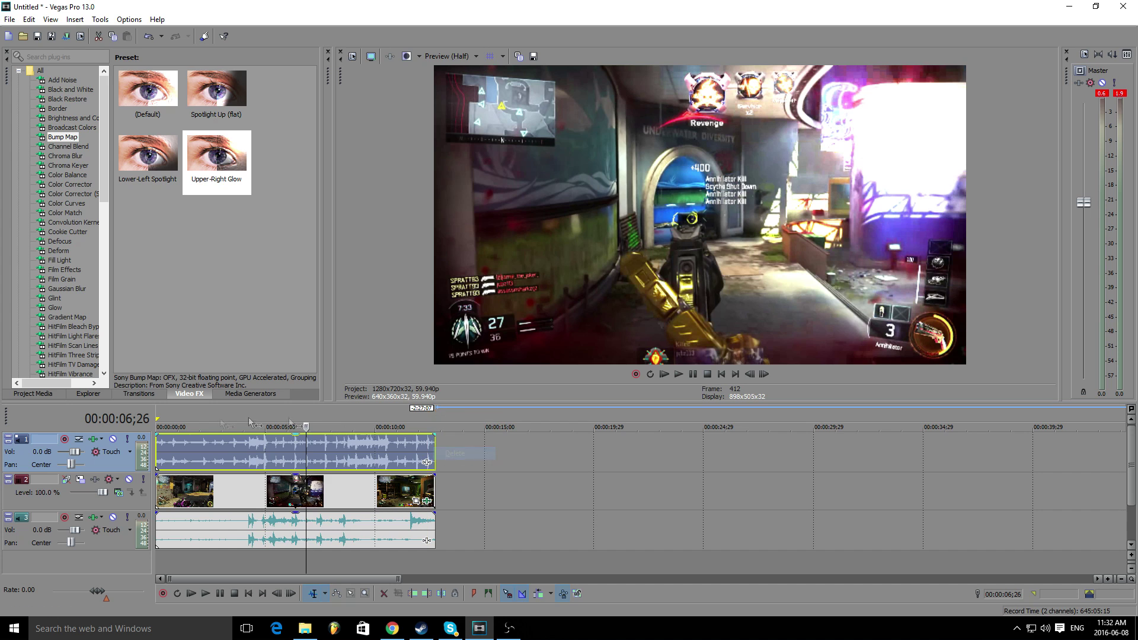
{"action": "left_click", "coordinate": [159, 442]}
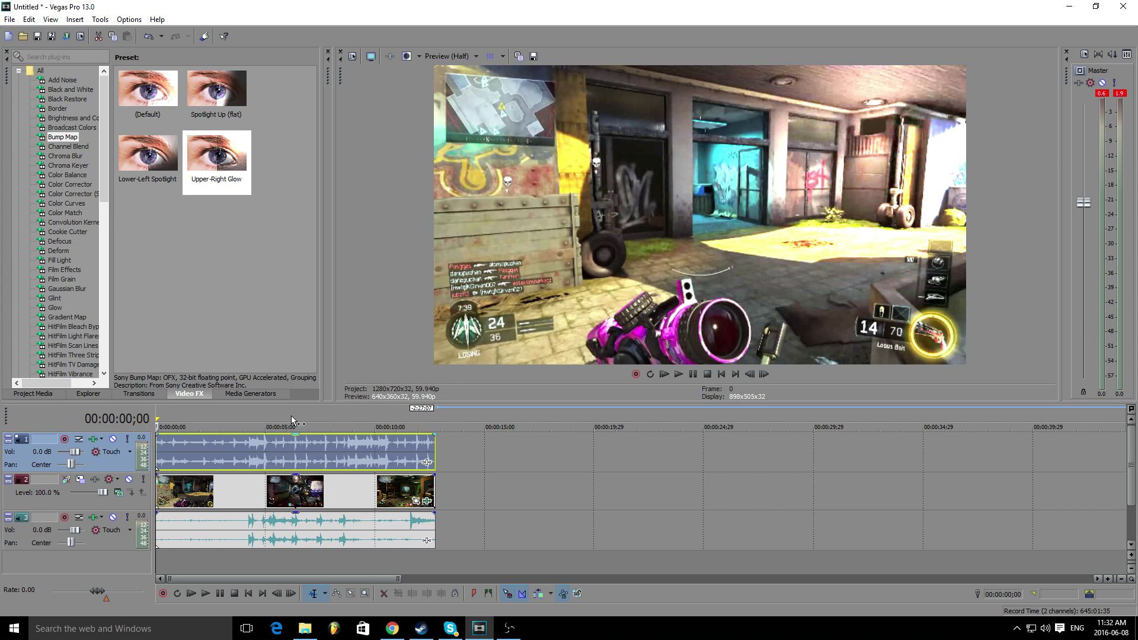
{"action": "key", "text": "space"}
{"action": "left_click", "coordinate": [248, 445]}
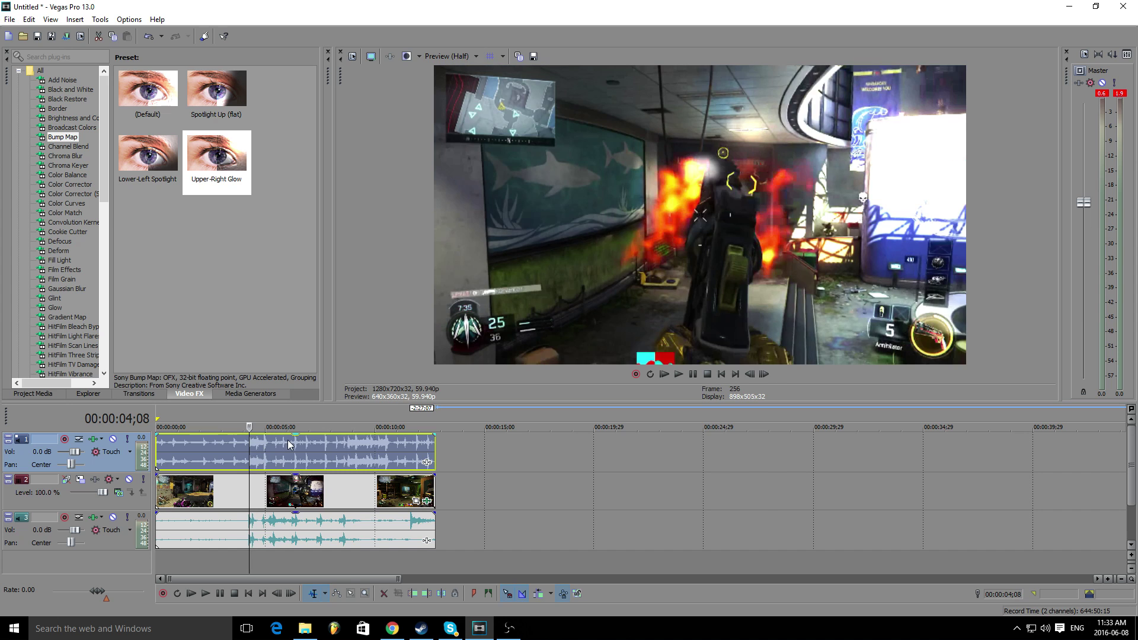
{"action": "key", "text": "Page_Up"}
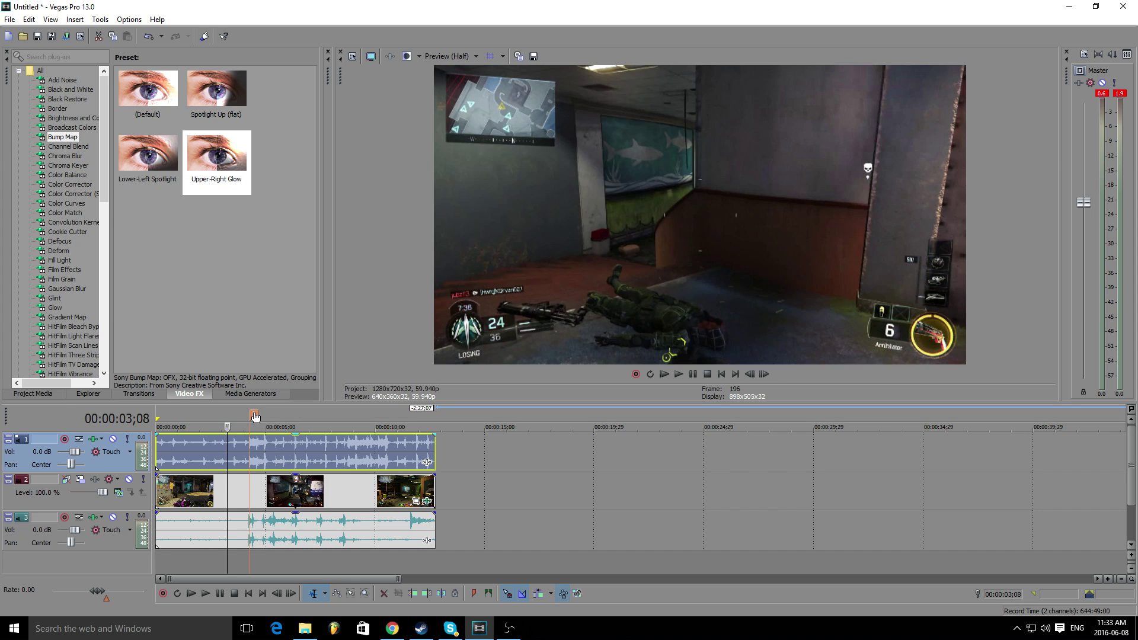
{"action": "left_click", "coordinate": [250, 425]}
{"action": "left_click", "coordinate": [246, 424]}
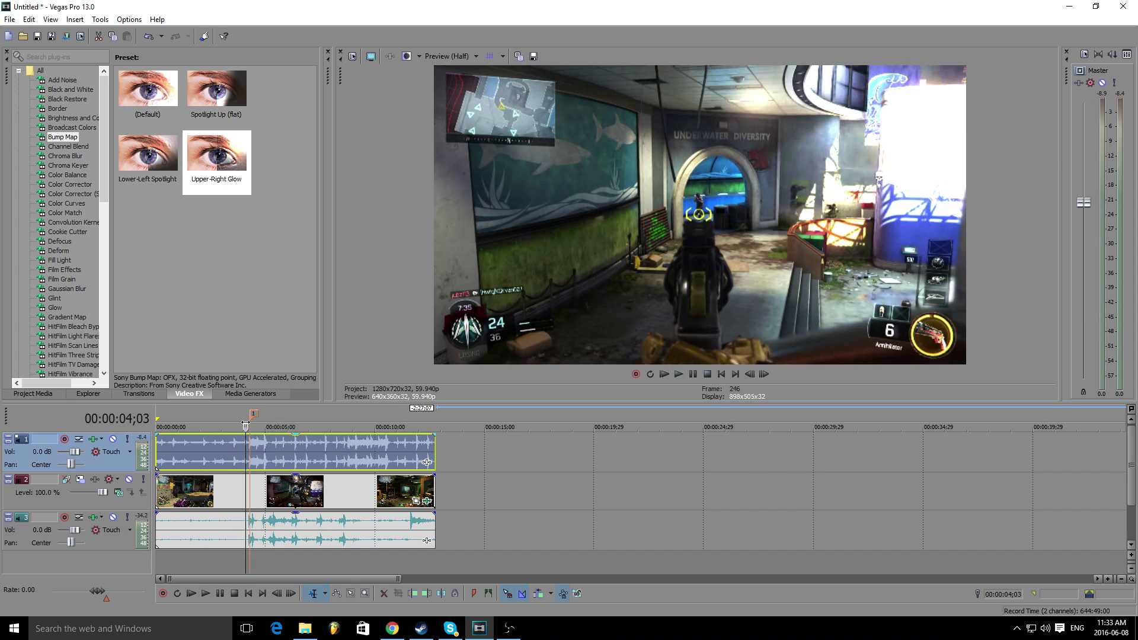
{"action": "key", "text": "Home"}
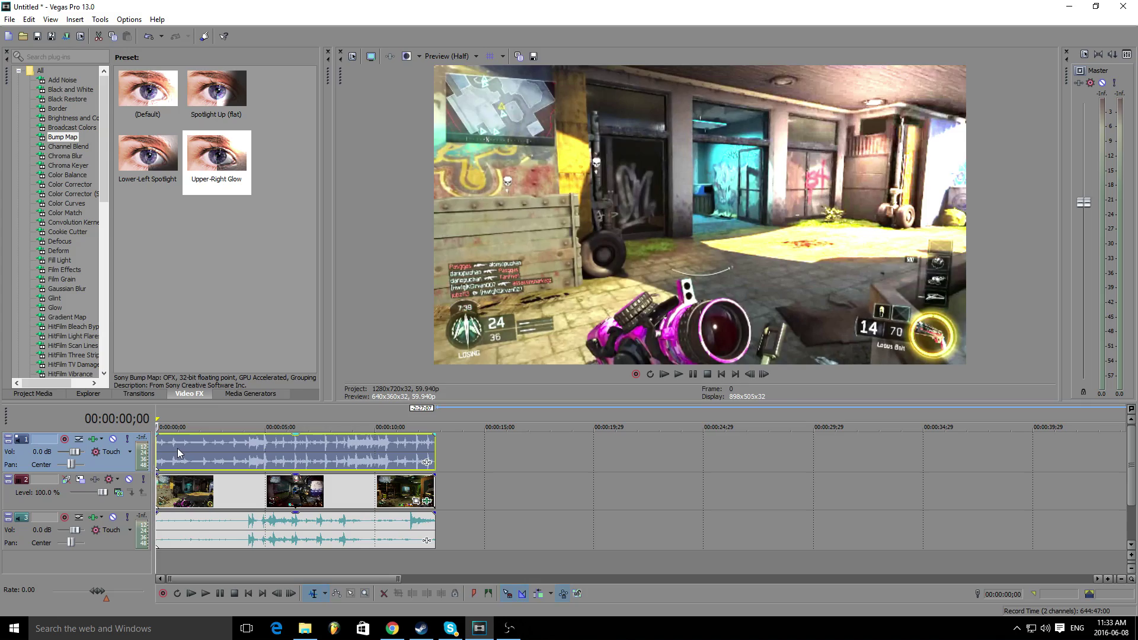
- During playback, press M on the beats to add markers 3 to 6, then stop
{"action": "key", "text": "space"}
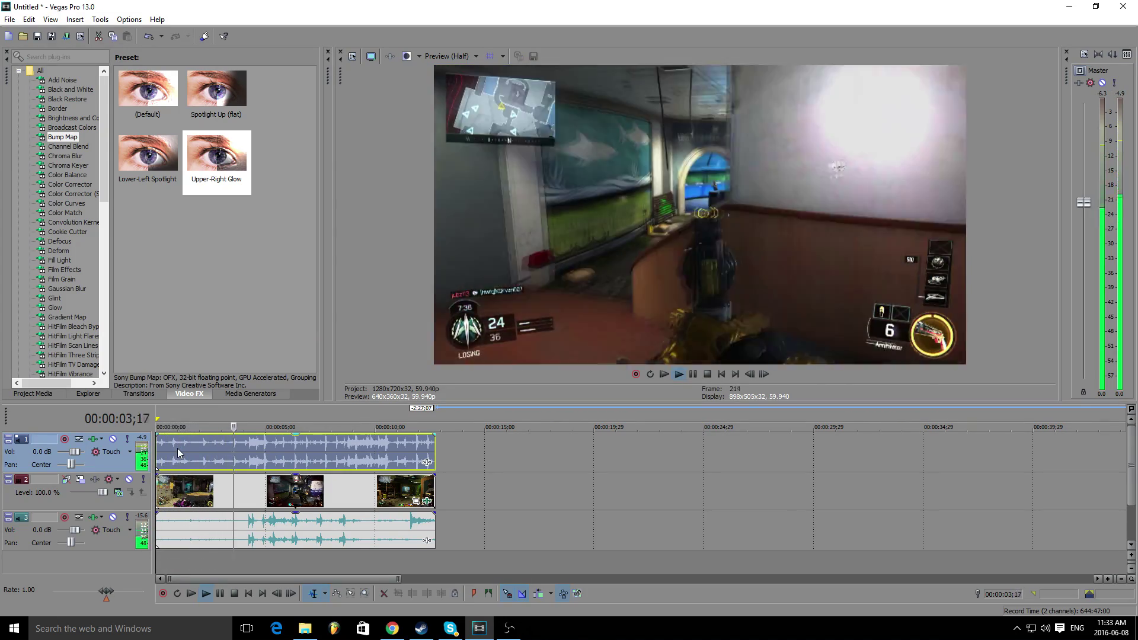
{"action": "key", "text": "m"}
{"action": "key", "text": "m"}
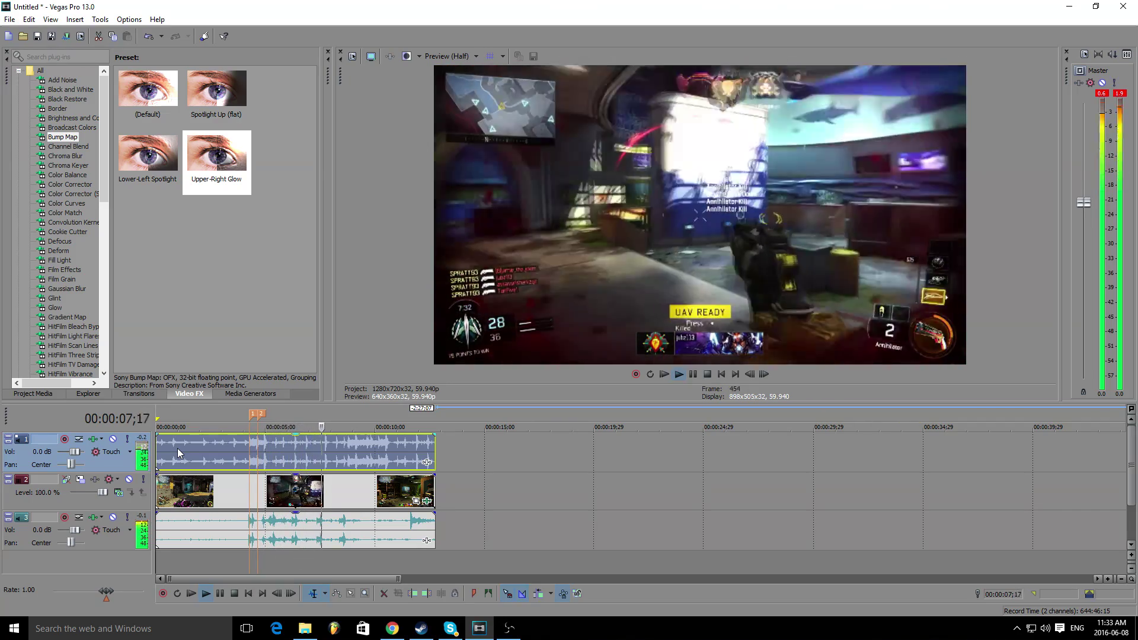
{"action": "key", "text": "m"}
{"action": "key", "text": "m"}
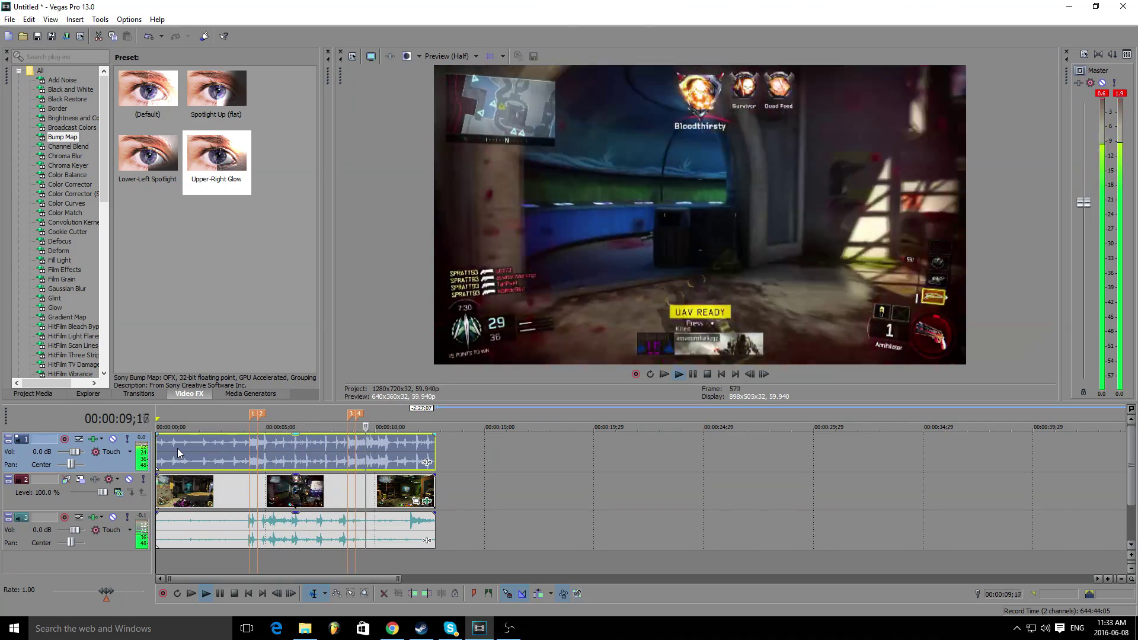
{"action": "key", "text": "m"}
{"action": "key", "text": "m"}
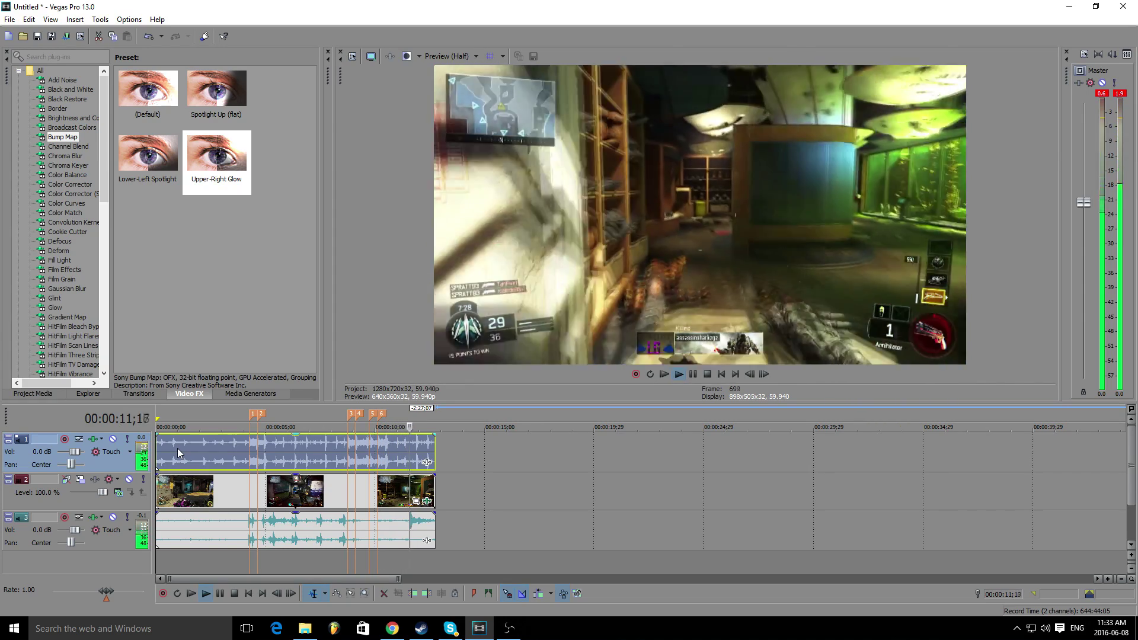
{"action": "key", "text": "space"}
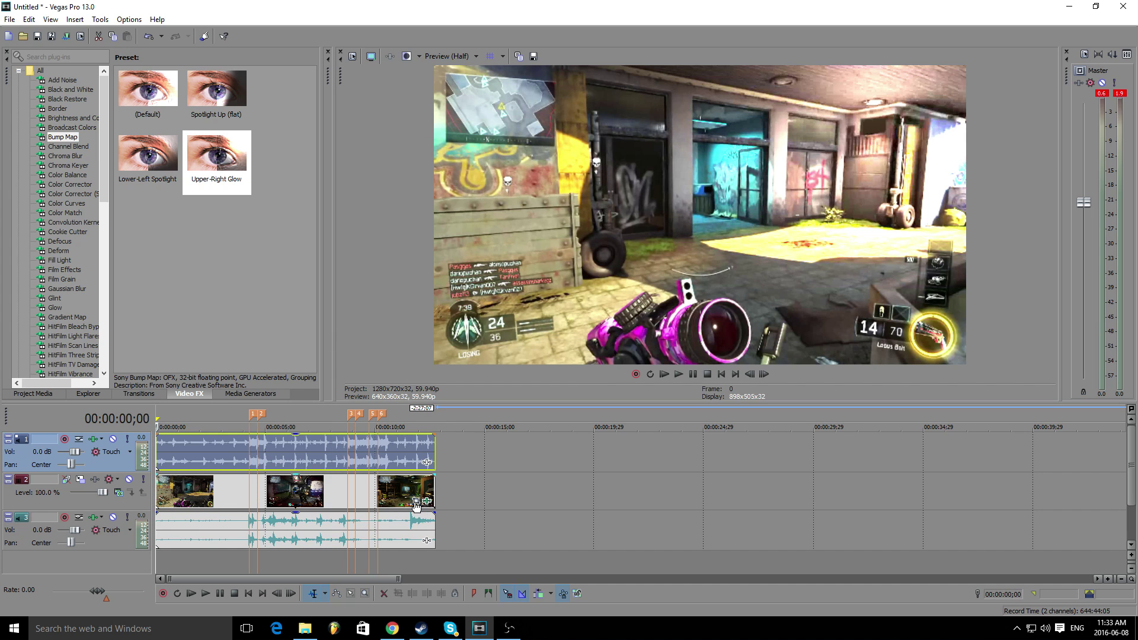
- Select the track 2 gameplay clip, confirm its Properties, and open its Event Pan/Crop editor
{"action": "left_click", "coordinate": [219, 495]}
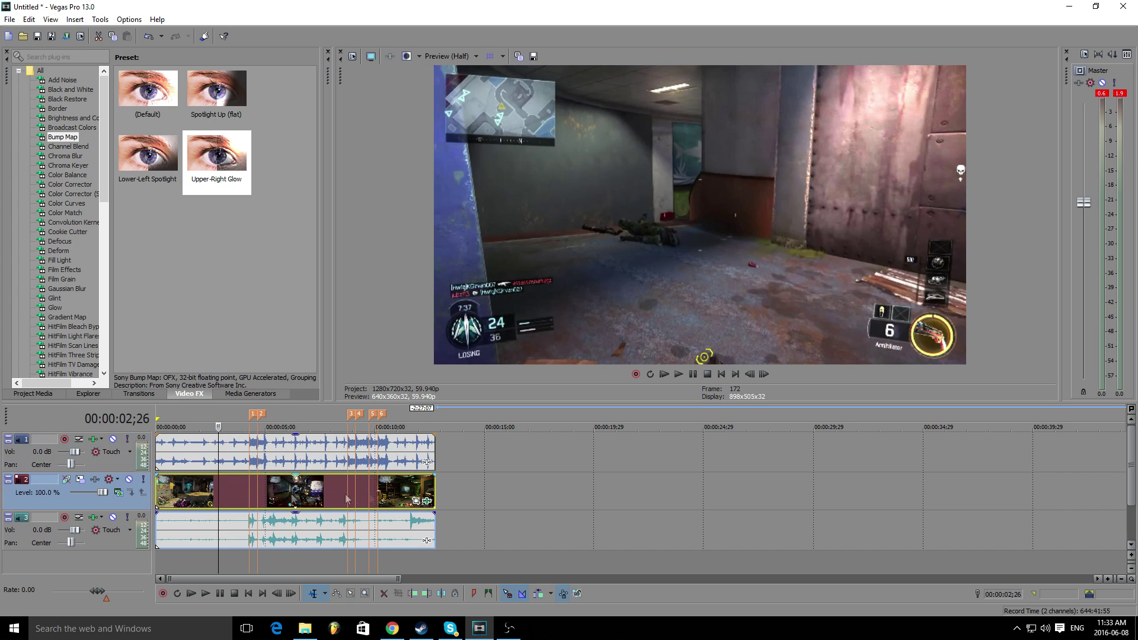
{"action": "left_click", "coordinate": [417, 502]}
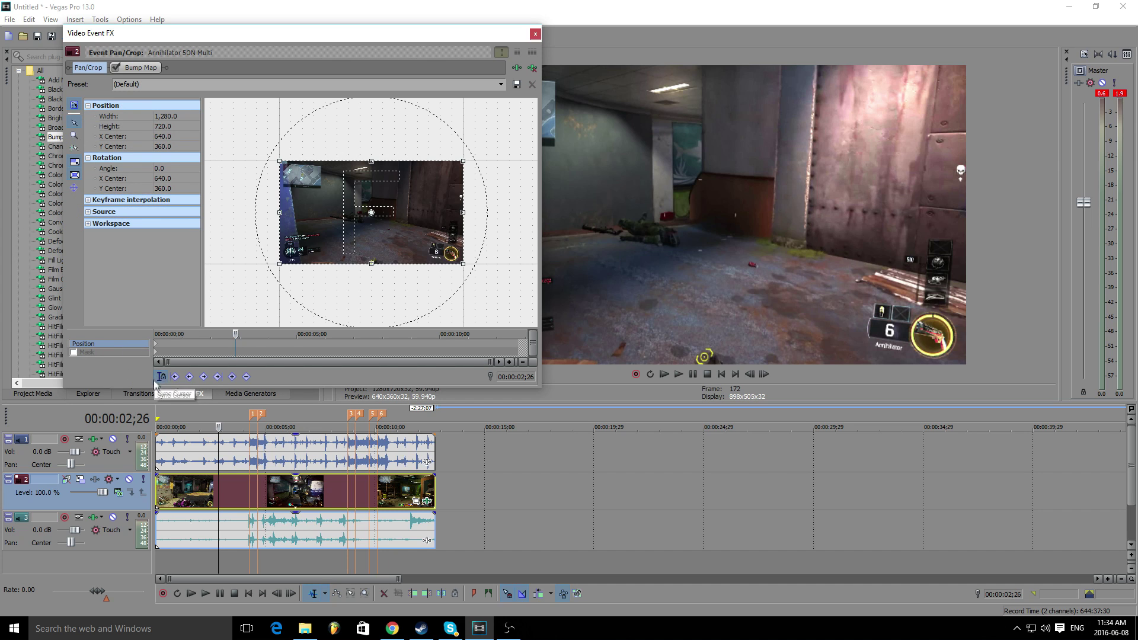
{"action": "right_click", "coordinate": [224, 490]}
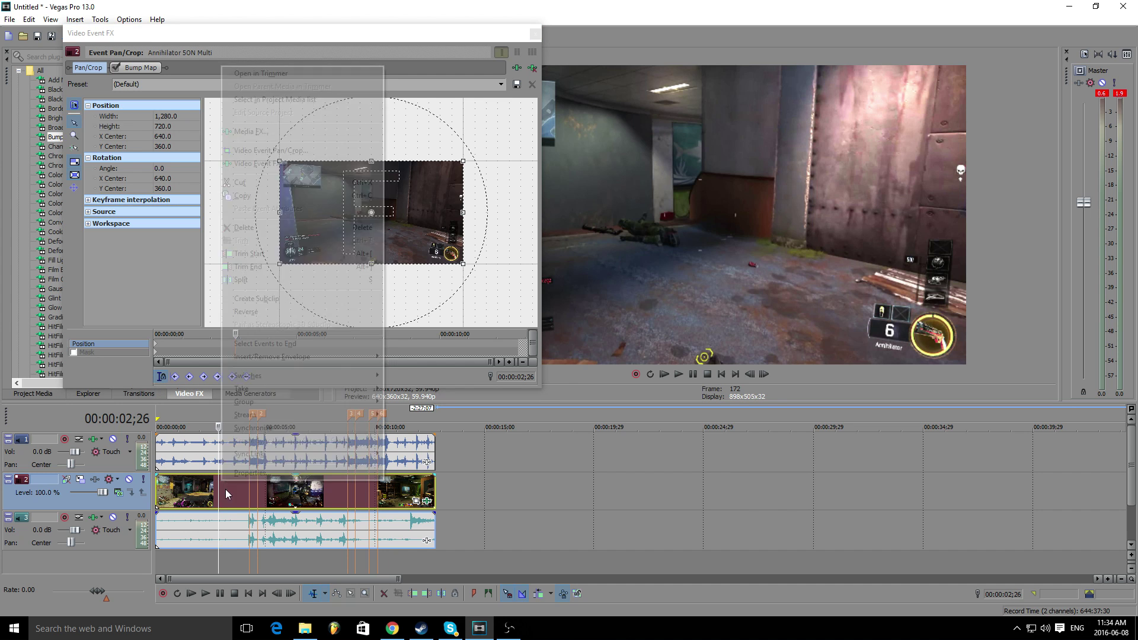
{"action": "left_click", "coordinate": [254, 482]}
{"action": "left_click", "coordinate": [504, 237]}
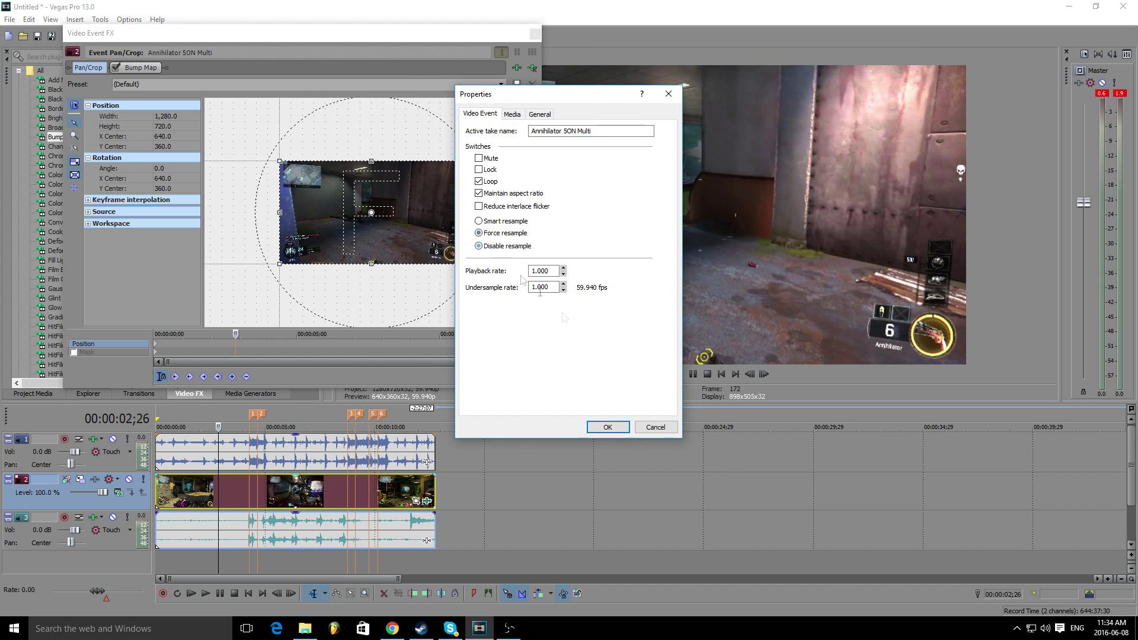
{"action": "left_click", "coordinate": [608, 427]}
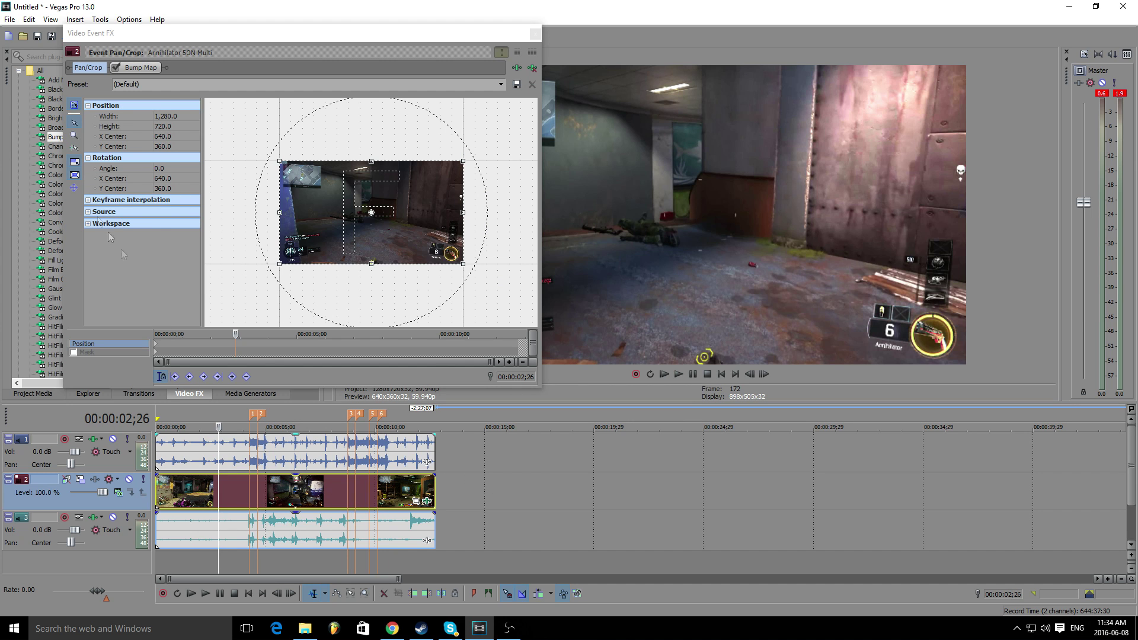
{"action": "left_click_drag", "start_coordinate": [297, 30], "coordinate": [373, 90]}
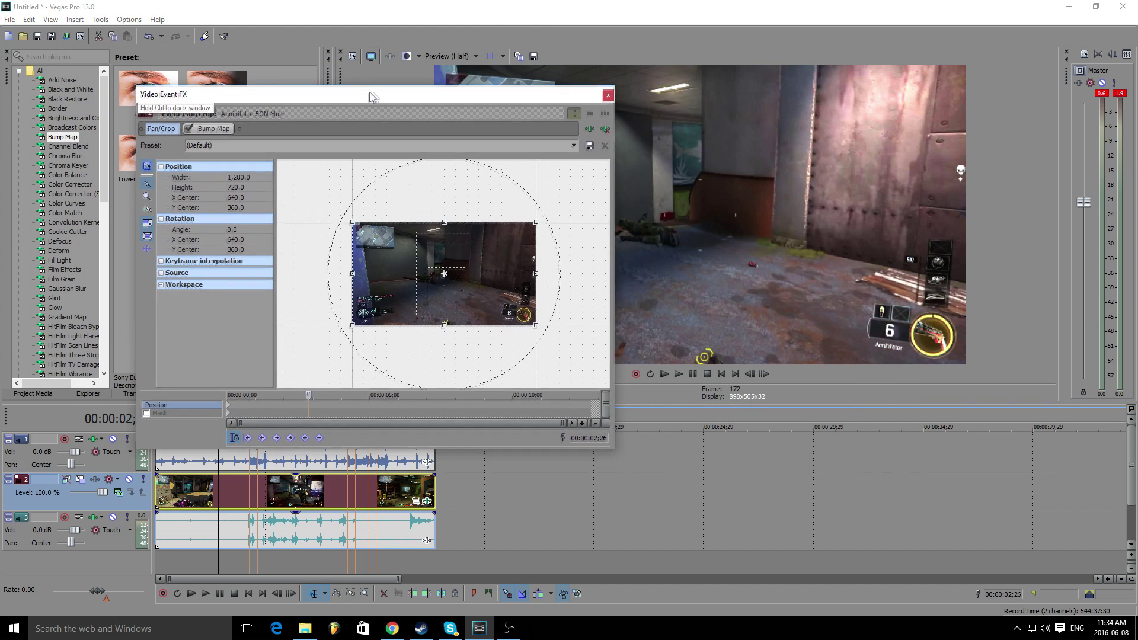
{"action": "left_click", "coordinate": [611, 95]}
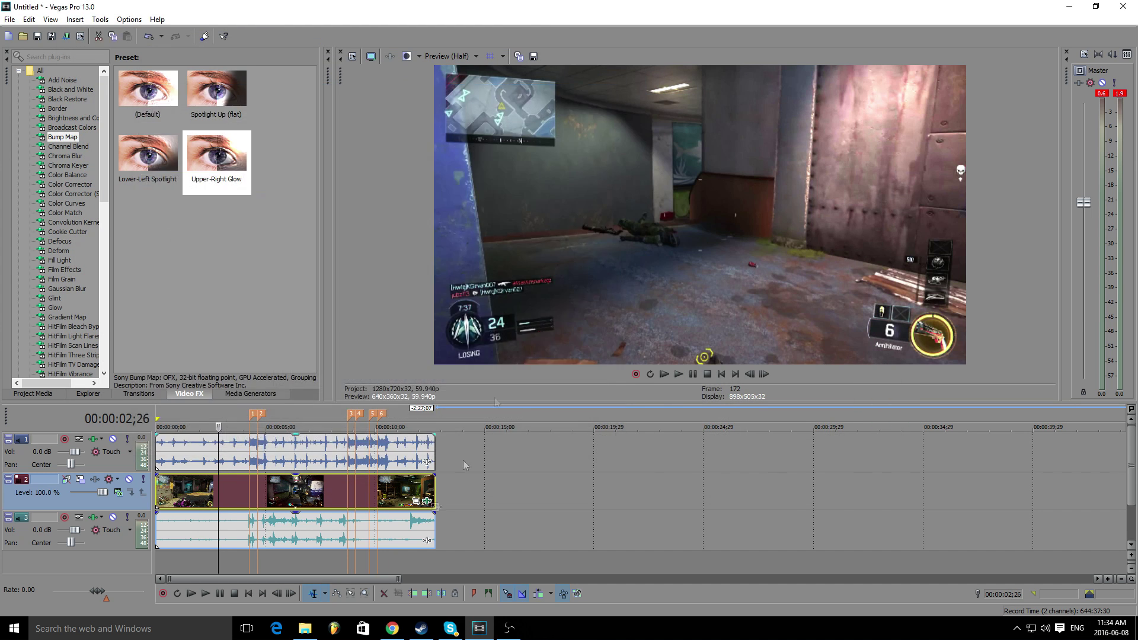
{"action": "left_click", "coordinate": [416, 502]}
- At beat marker 1, zoom the Pan/Crop frame to 1133.3×637.5 with a slight tilt
{"action": "left_click_drag", "start_coordinate": [301, 95], "coordinate": [213, 47]}
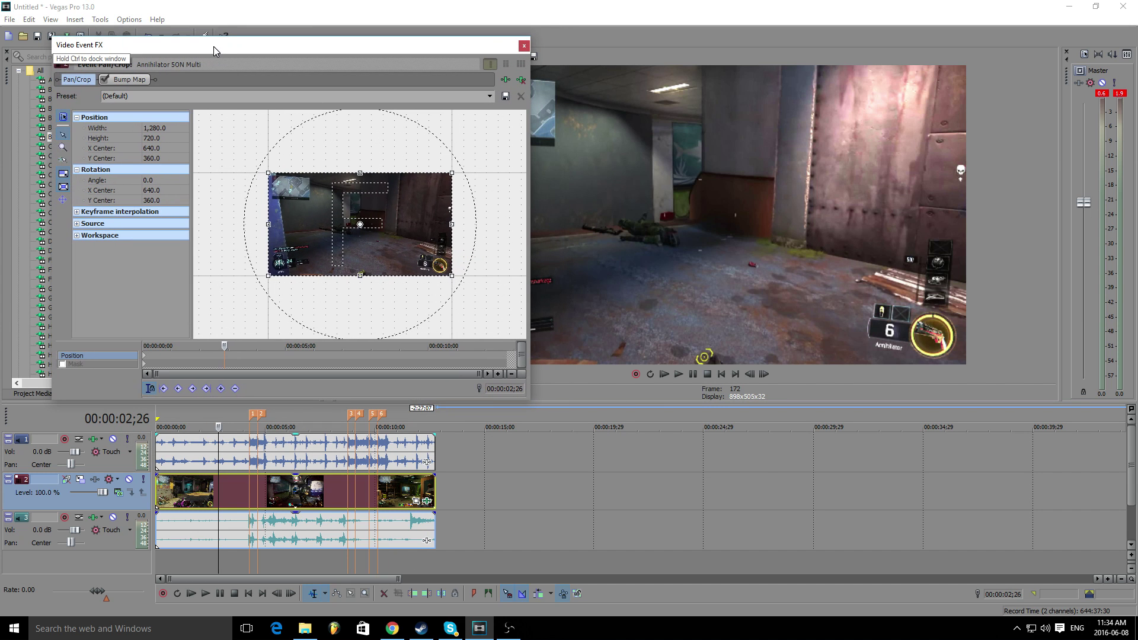
{"action": "left_click", "coordinate": [254, 419]}
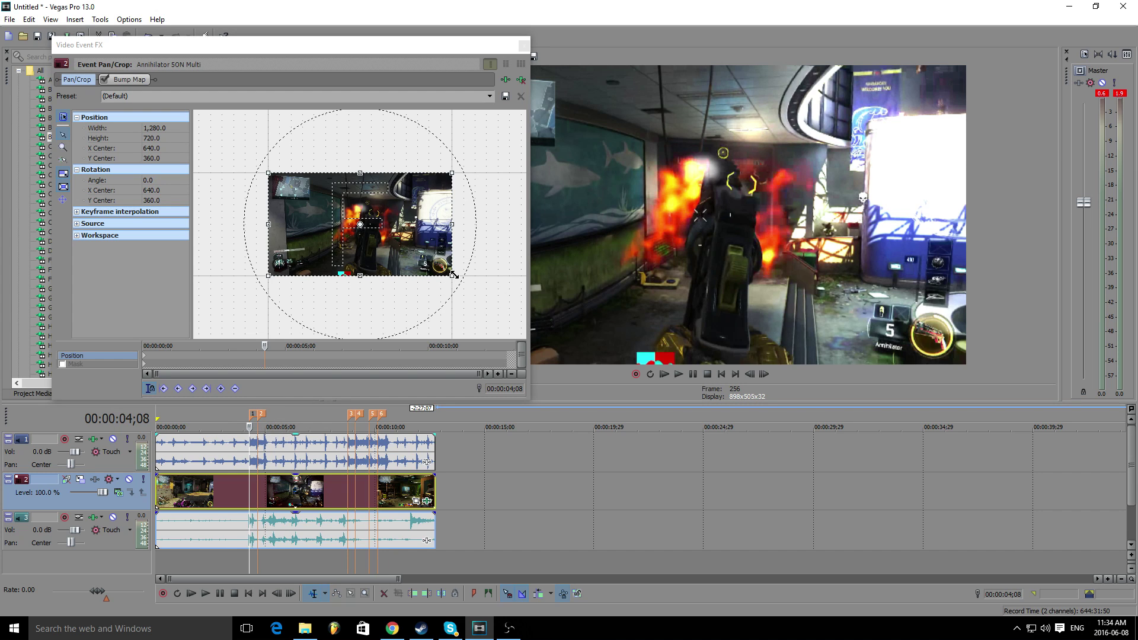
{"action": "mouse_move", "coordinate": [453, 274]}
{"action": "left_mouse_down"}
{"action": "mouse_move", "coordinate": [432, 264]}
{"action": "mouse_move", "coordinate": [440, 271]}
{"action": "left_mouse_up"}
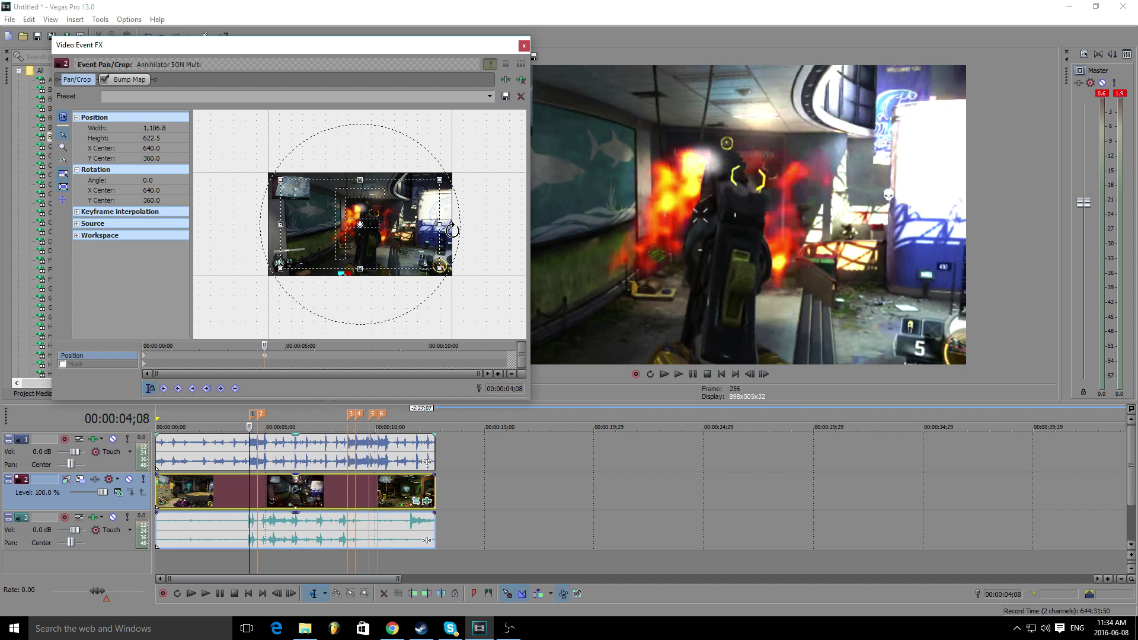
{"action": "left_click_drag", "start_coordinate": [452, 231], "coordinate": [451, 220]}
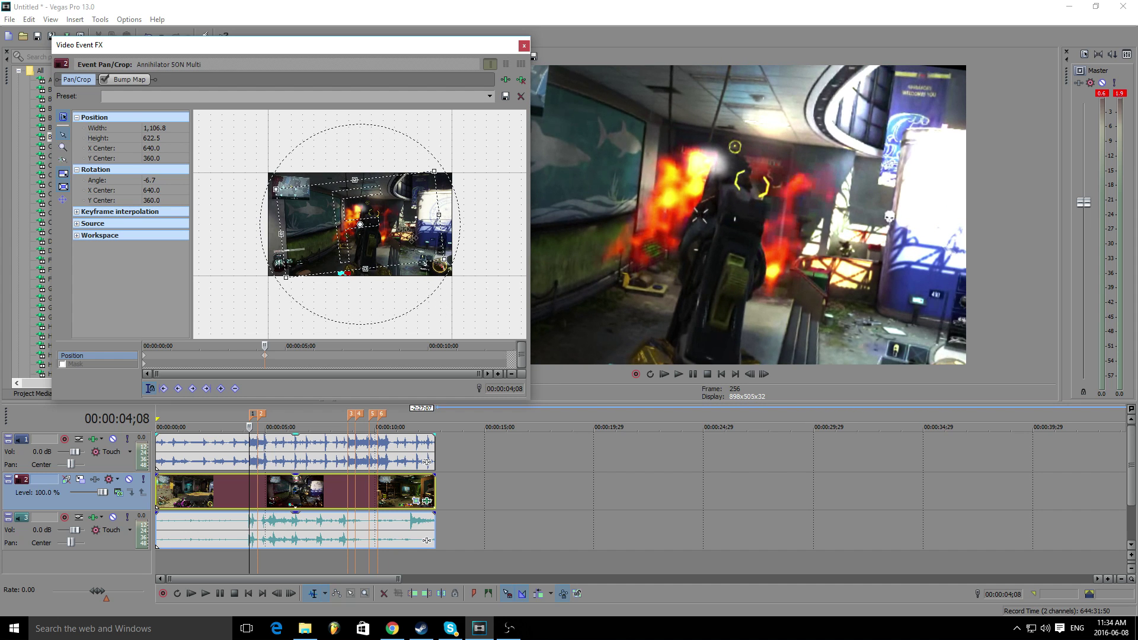
{"action": "right_click", "coordinate": [393, 218]}
{"action": "left_click", "coordinate": [415, 225]}
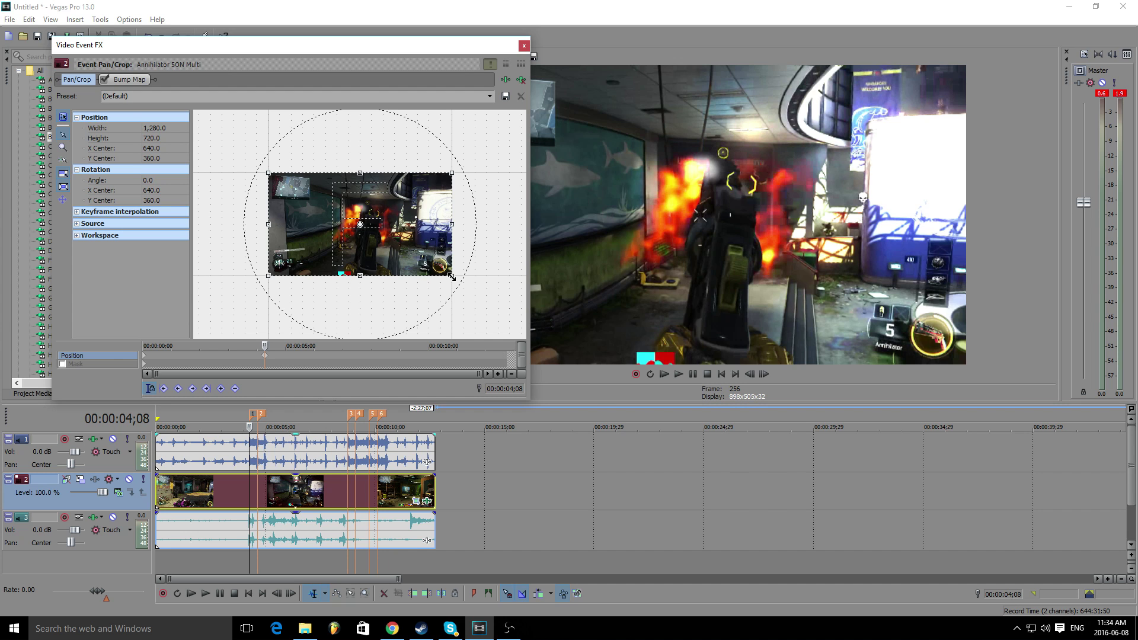
{"action": "left_click_drag", "start_coordinate": [452, 276], "coordinate": [450, 210]}
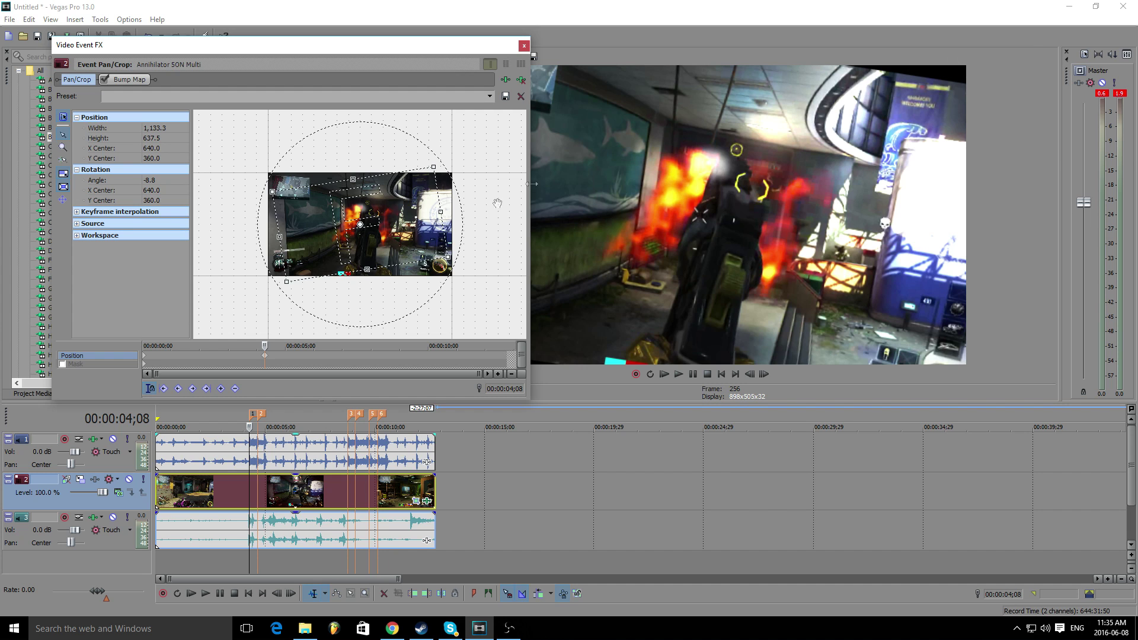
{"action": "left_click_drag", "start_coordinate": [460, 208], "coordinate": [457, 210]}
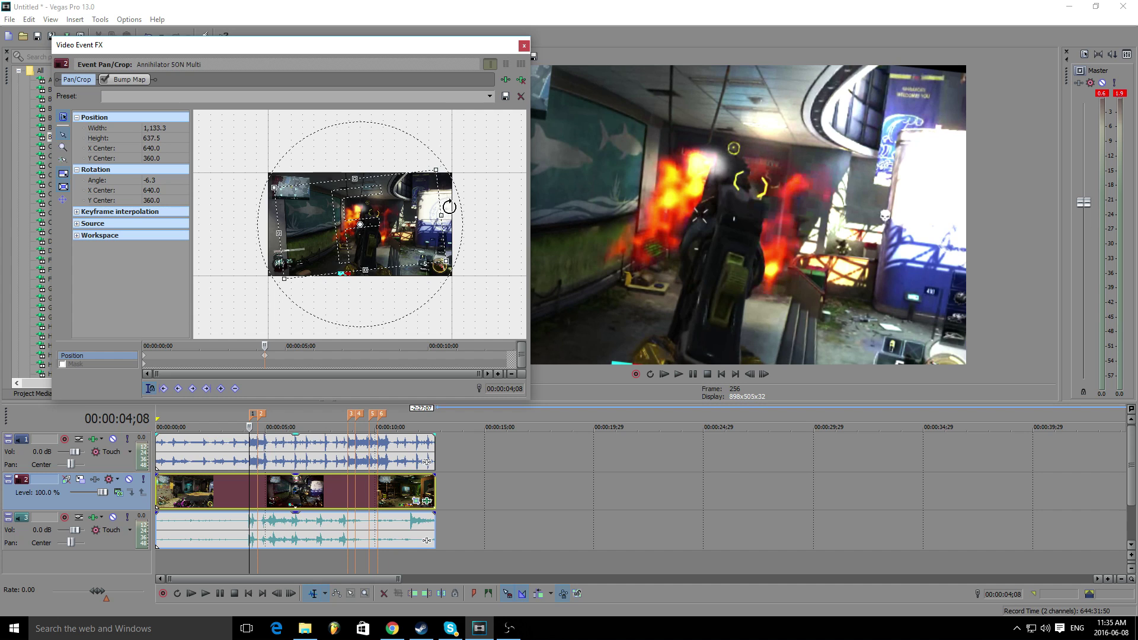
- Add zoom-bump keyframes at markers 2 to 6, resetting the tilt to 0 at marker 3
{"action": "left_click", "coordinate": [264, 415]}
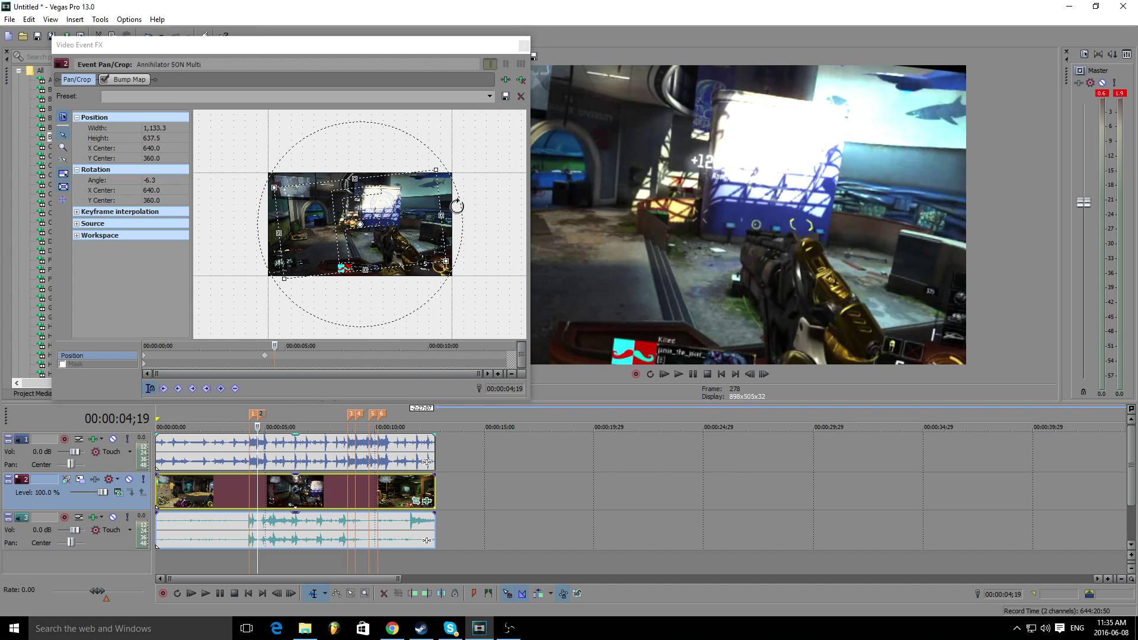
{"action": "left_click_drag", "start_coordinate": [446, 192], "coordinate": [461, 213]}
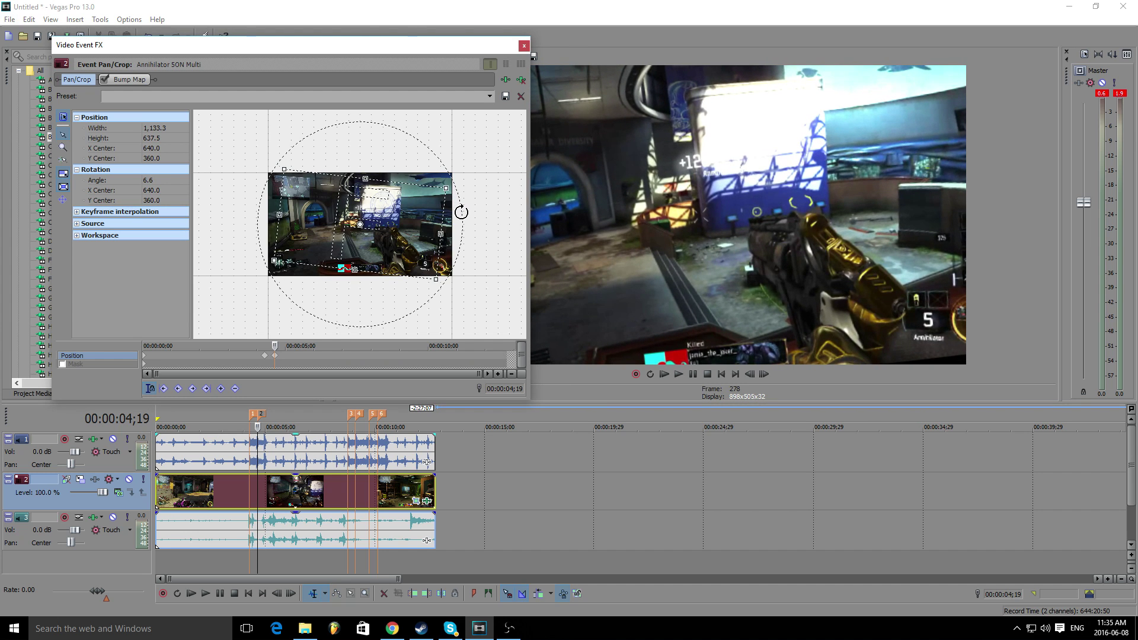
{"action": "left_click", "coordinate": [351, 415]}
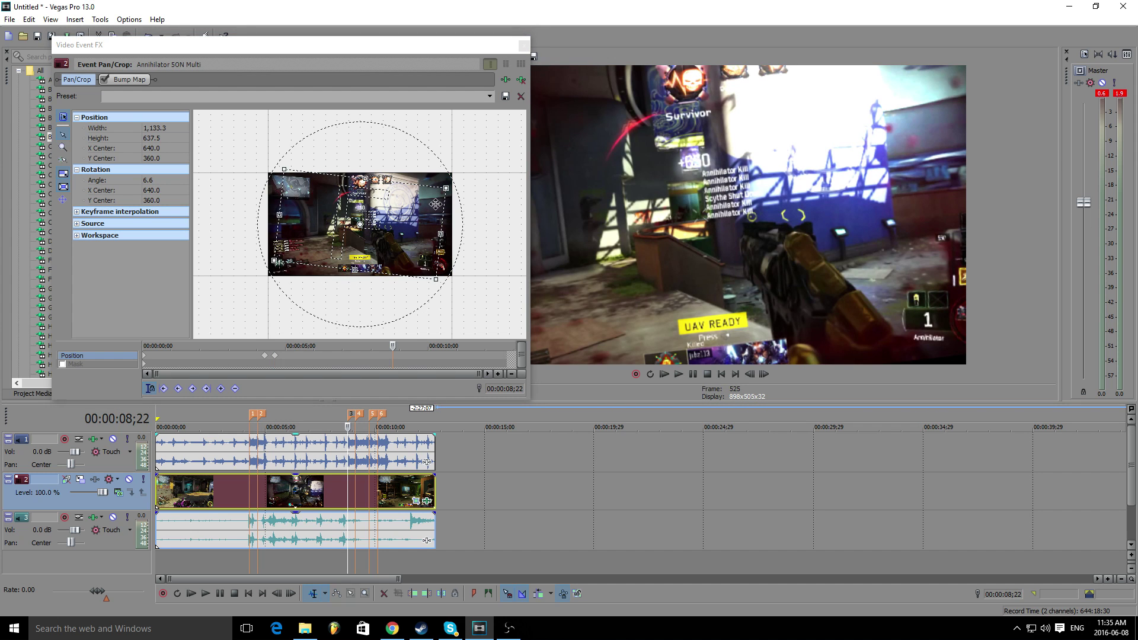
{"action": "right_click", "coordinate": [419, 208]}
{"action": "left_click", "coordinate": [438, 221]}
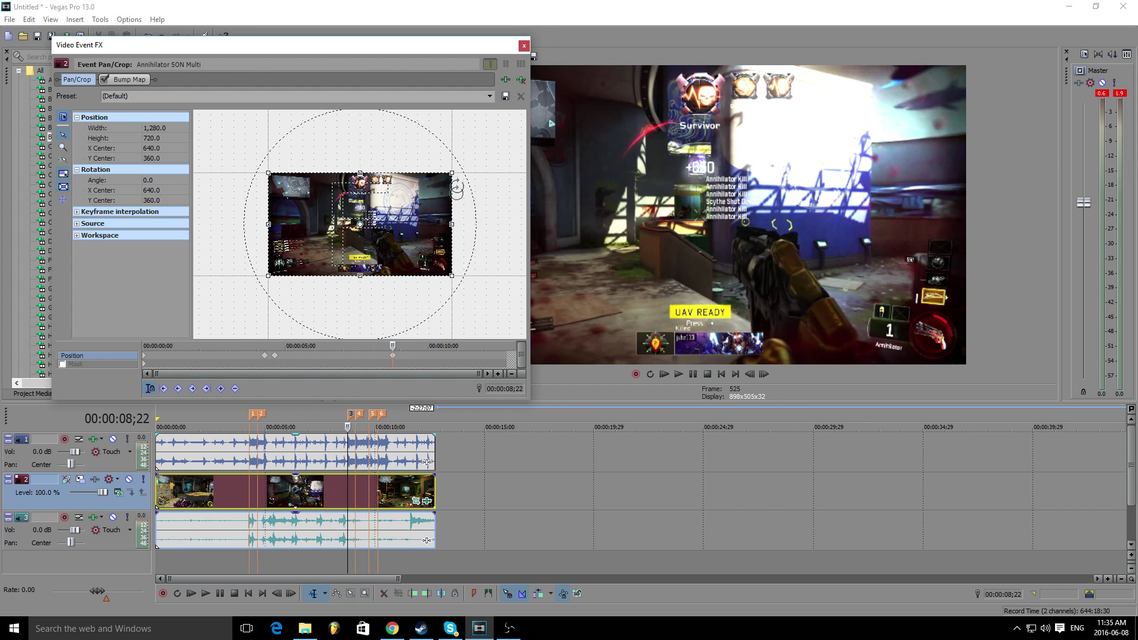
{"action": "left_click_drag", "start_coordinate": [446, 179], "coordinate": [448, 177]}
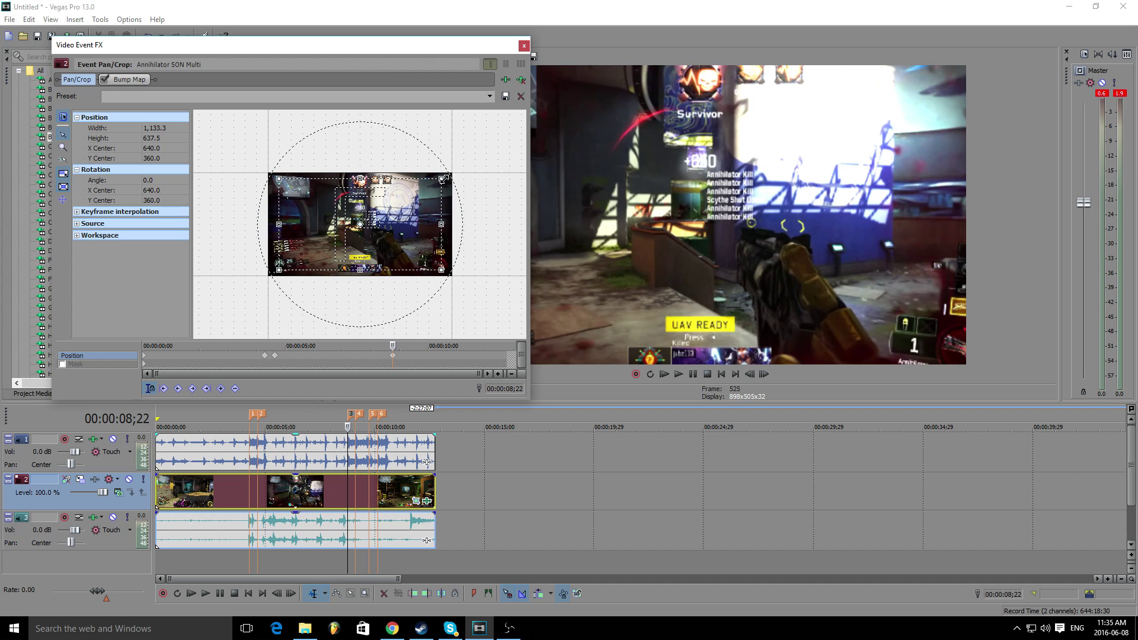
{"action": "left_click", "coordinate": [362, 418]}
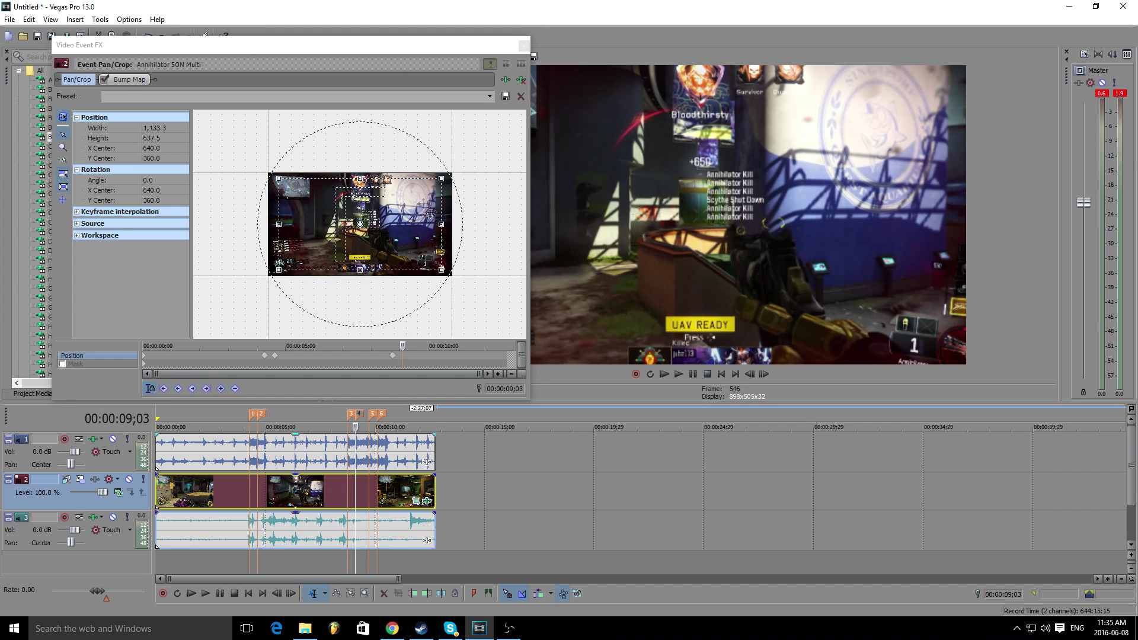
{"action": "left_click", "coordinate": [221, 389]}
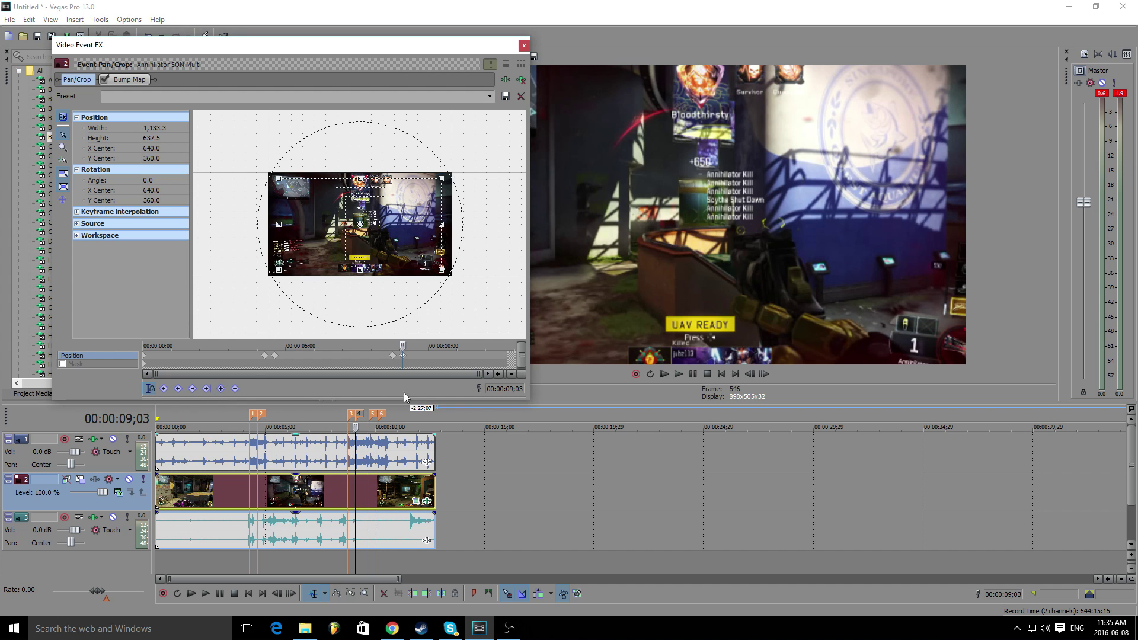
{"action": "left_click", "coordinate": [372, 415]}
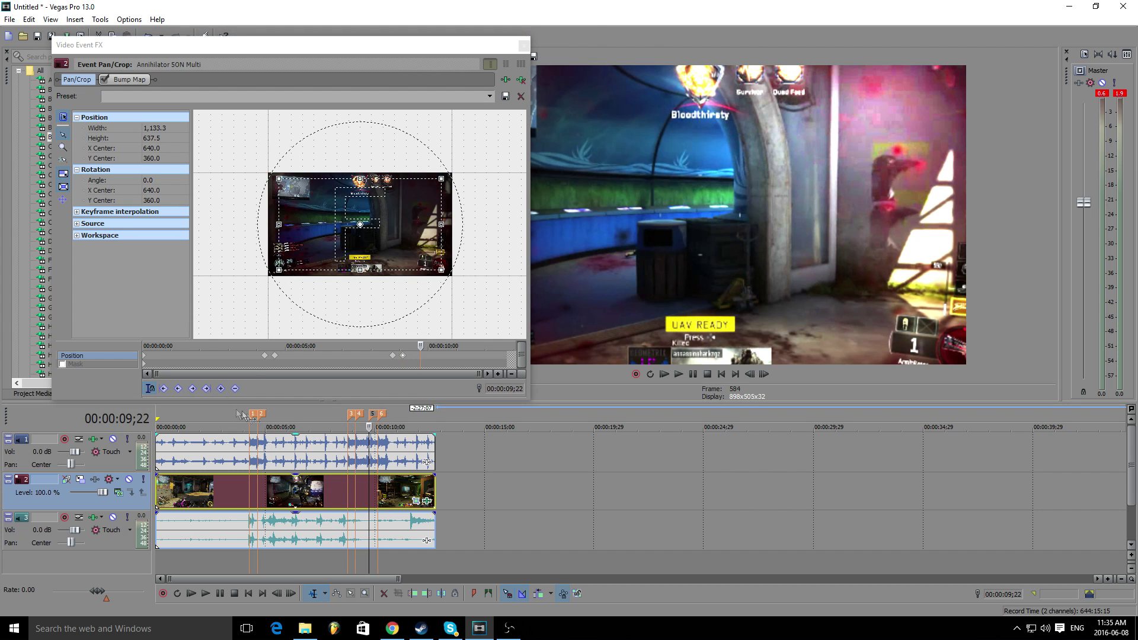
{"action": "left_click", "coordinate": [381, 417]}
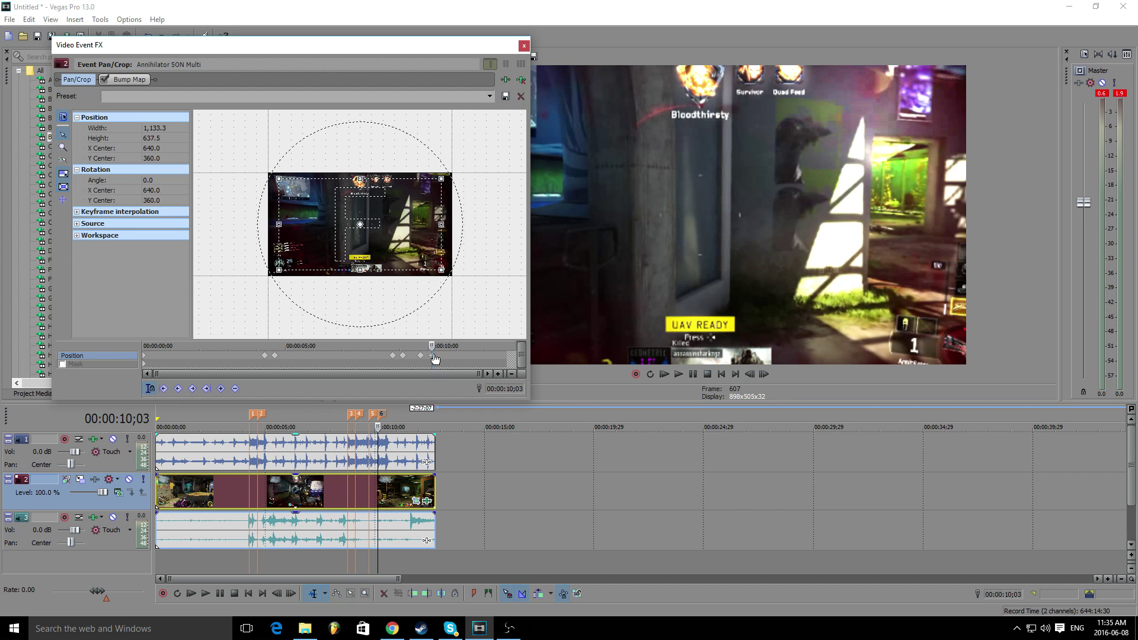
- Restore the Pan/Crop frame to full 1280×720 at marker 6 and at the 9;22 keyframe
{"action": "right_click", "coordinate": [398, 168]}
{"action": "right_click", "coordinate": [392, 210]}
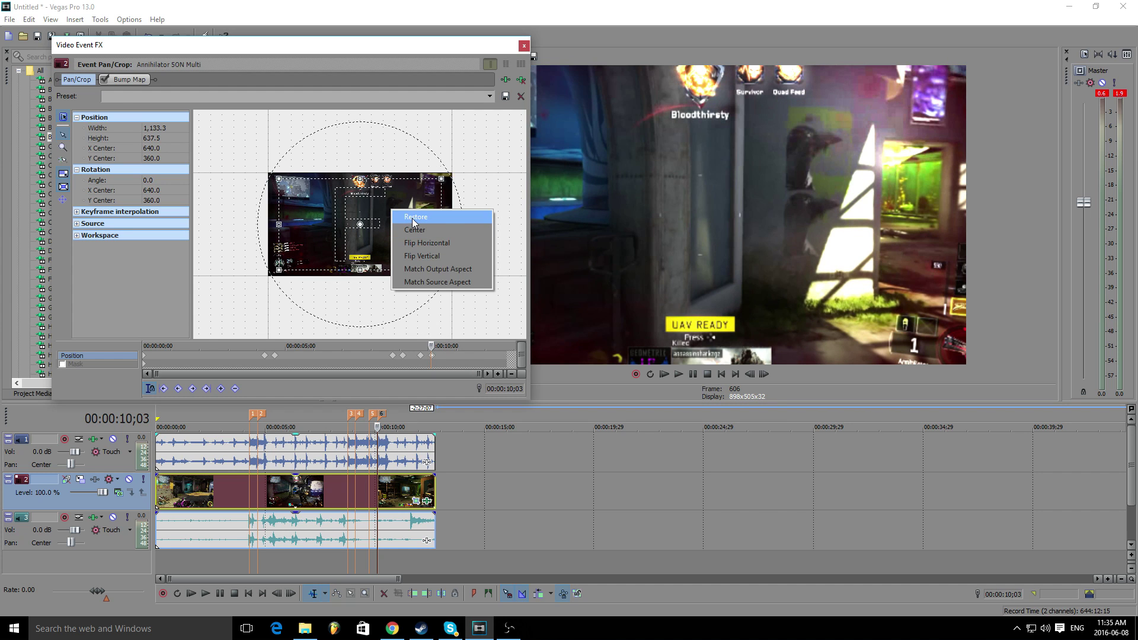
{"action": "left_click", "coordinate": [415, 217]}
{"action": "right_click", "coordinate": [393, 209]}
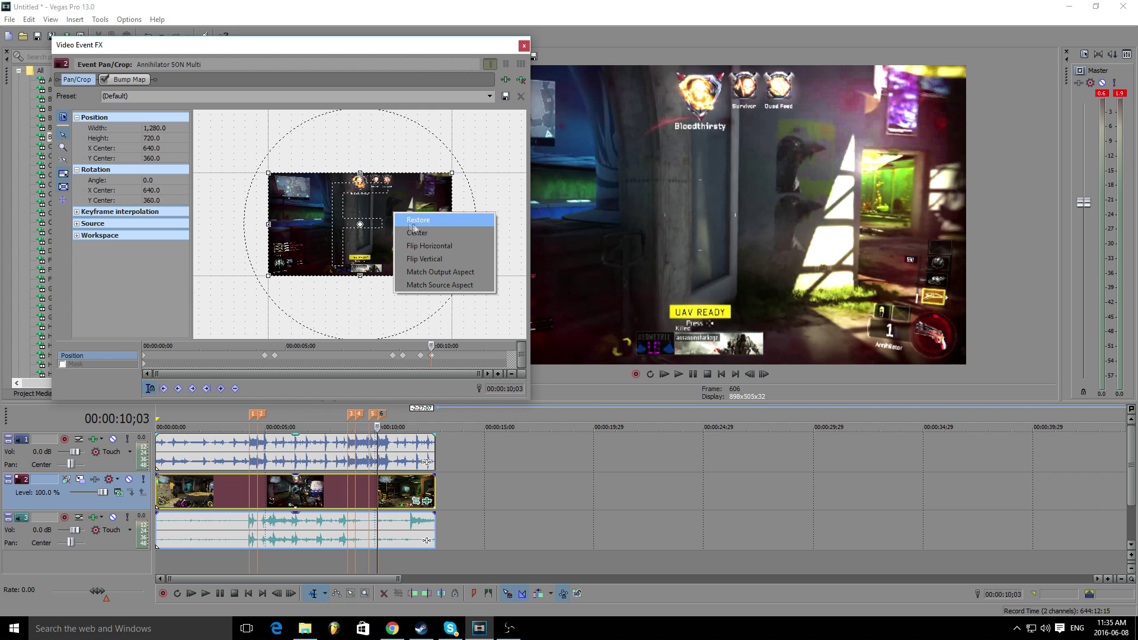
{"action": "left_click", "coordinate": [423, 359]}
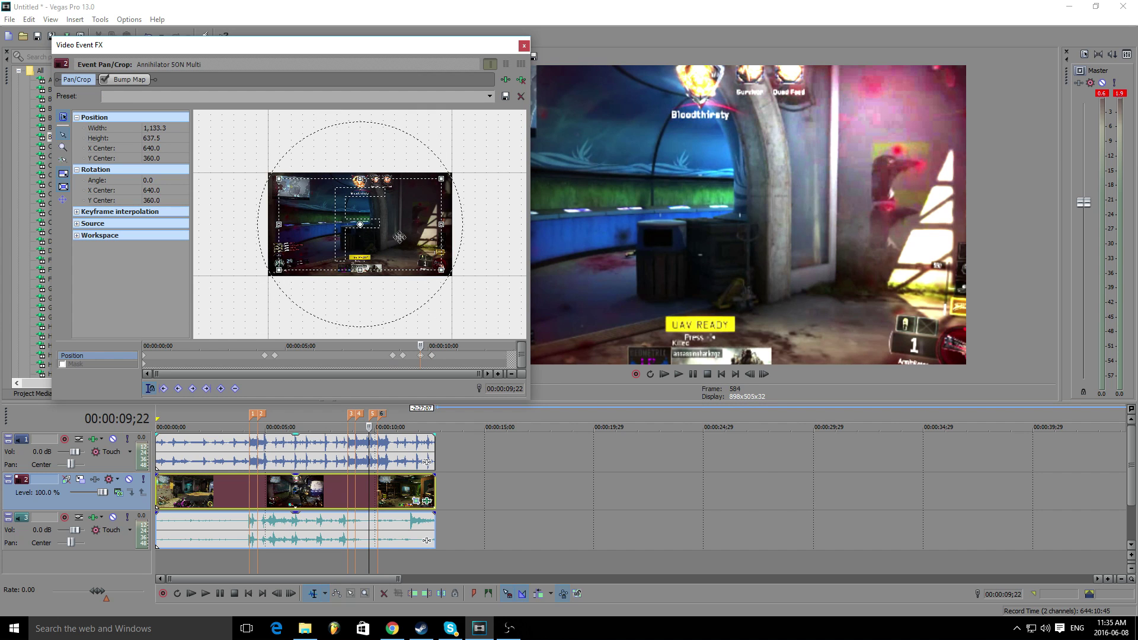
{"action": "right_click", "coordinate": [403, 224]}
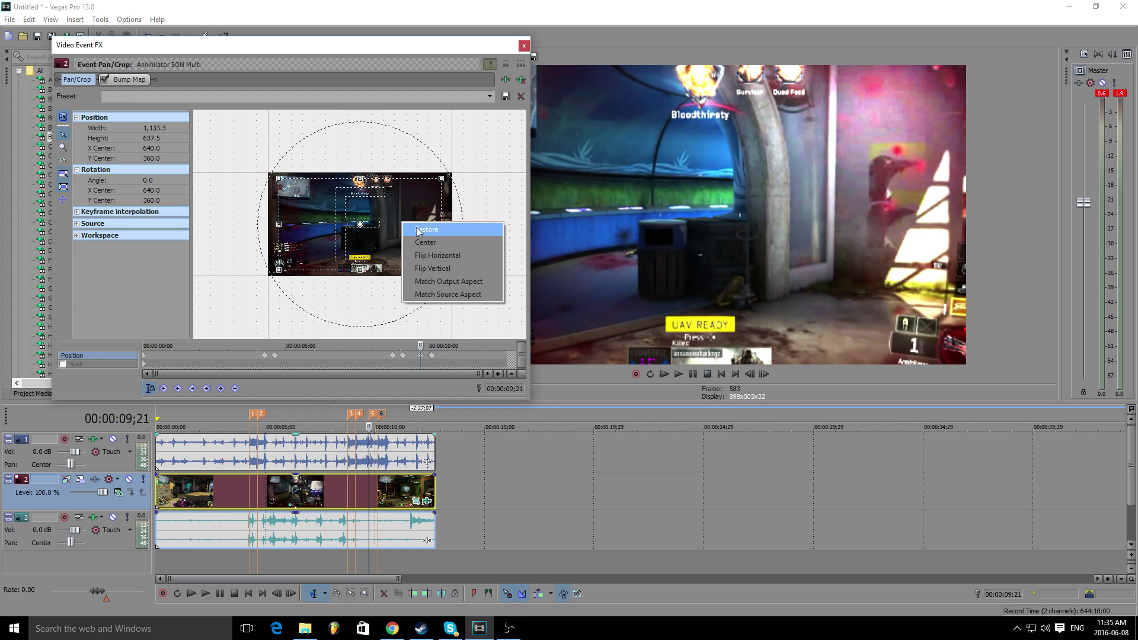
{"action": "left_click", "coordinate": [418, 230]}
- Restore the 9;02 and 08;22 Pan/Crop keyframes to the full frame
{"action": "left_click", "coordinate": [403, 356]}
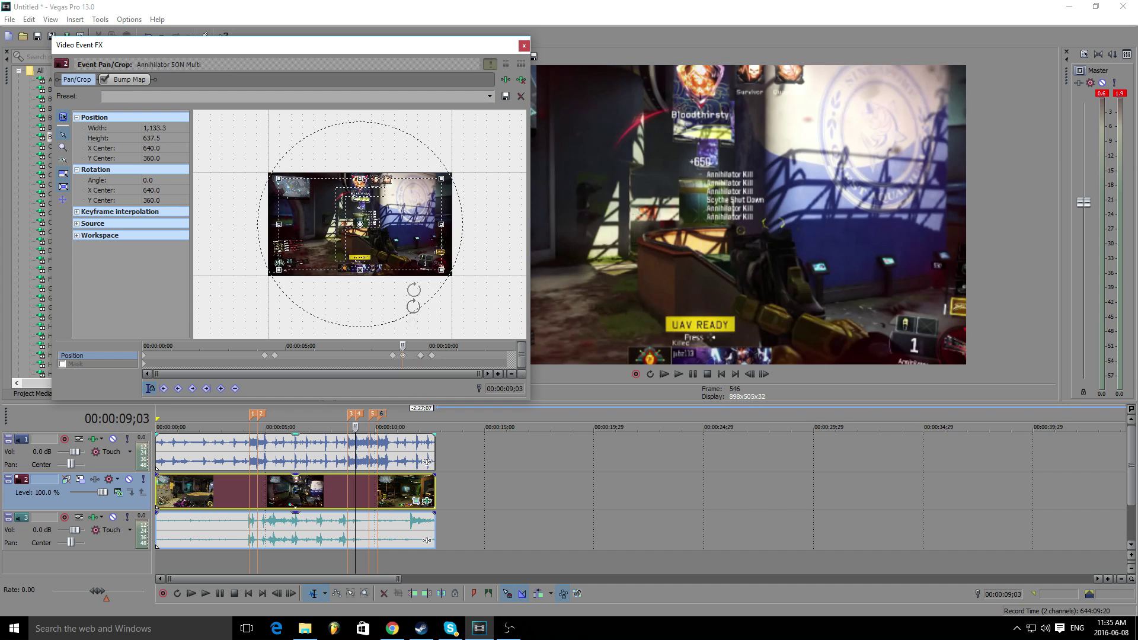
{"action": "right_click", "coordinate": [401, 223]}
{"action": "left_click", "coordinate": [392, 356]}
{"action": "right_click", "coordinate": [406, 228]}
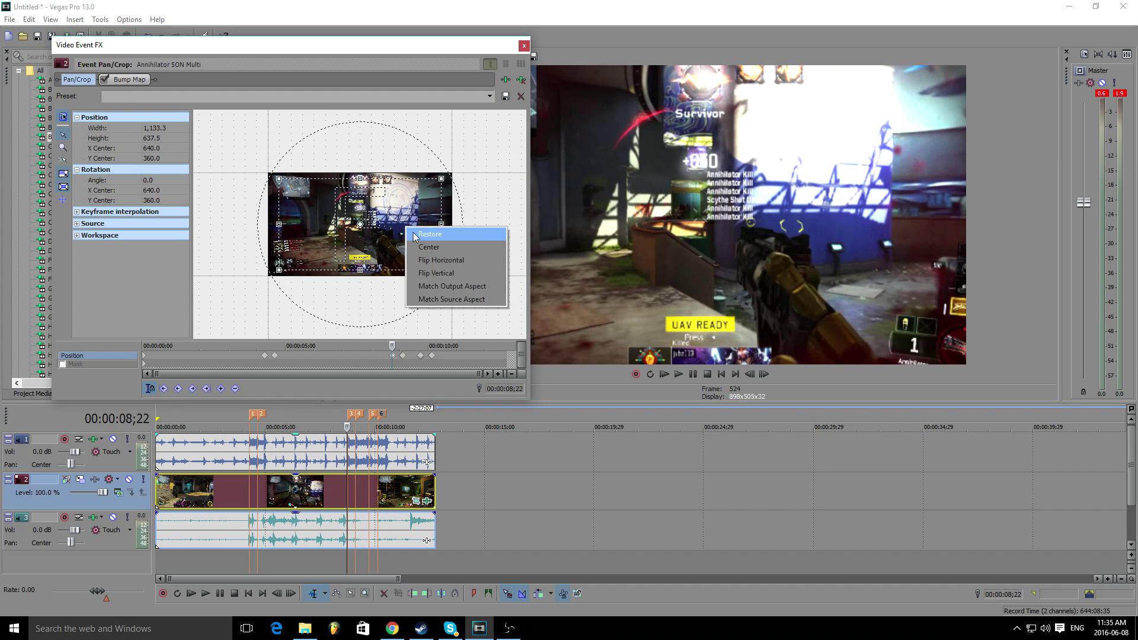
{"action": "left_click", "coordinate": [418, 235]}
- Restore the 04;18 and 04;07 keyframes to full frame and close the Video Event FX window
{"action": "left_click", "coordinate": [274, 356]}
{"action": "right_click", "coordinate": [409, 224]}
{"action": "left_click", "coordinate": [433, 230]}
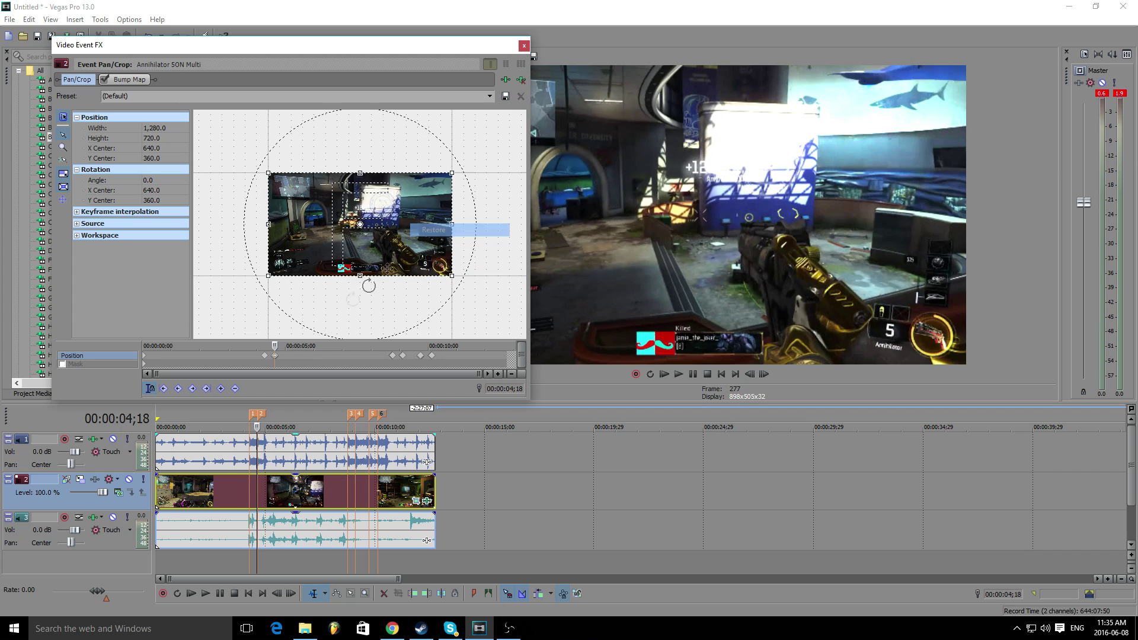
{"action": "left_click", "coordinate": [264, 357]}
{"action": "right_click", "coordinate": [412, 222]}
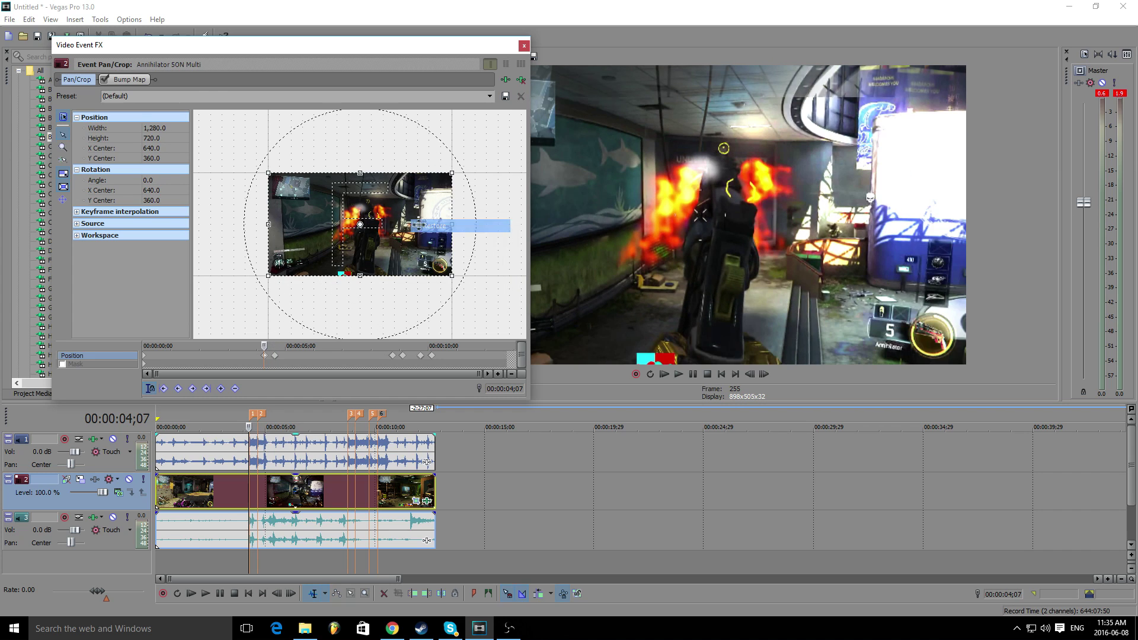
{"action": "left_click", "coordinate": [524, 45]}
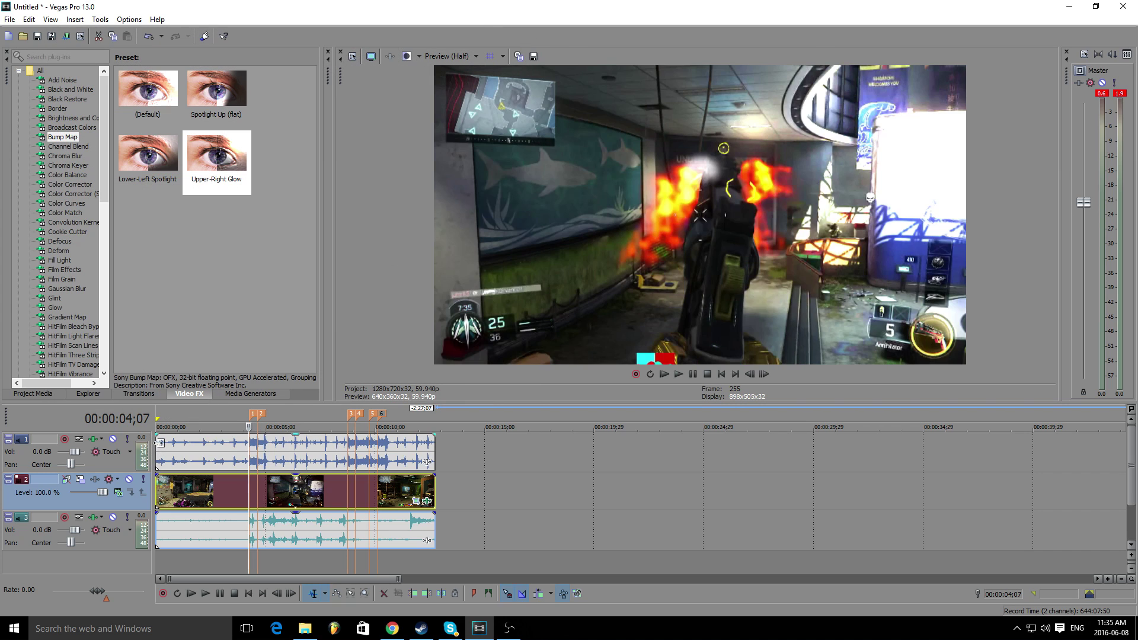
{"action": "key", "text": "space"}
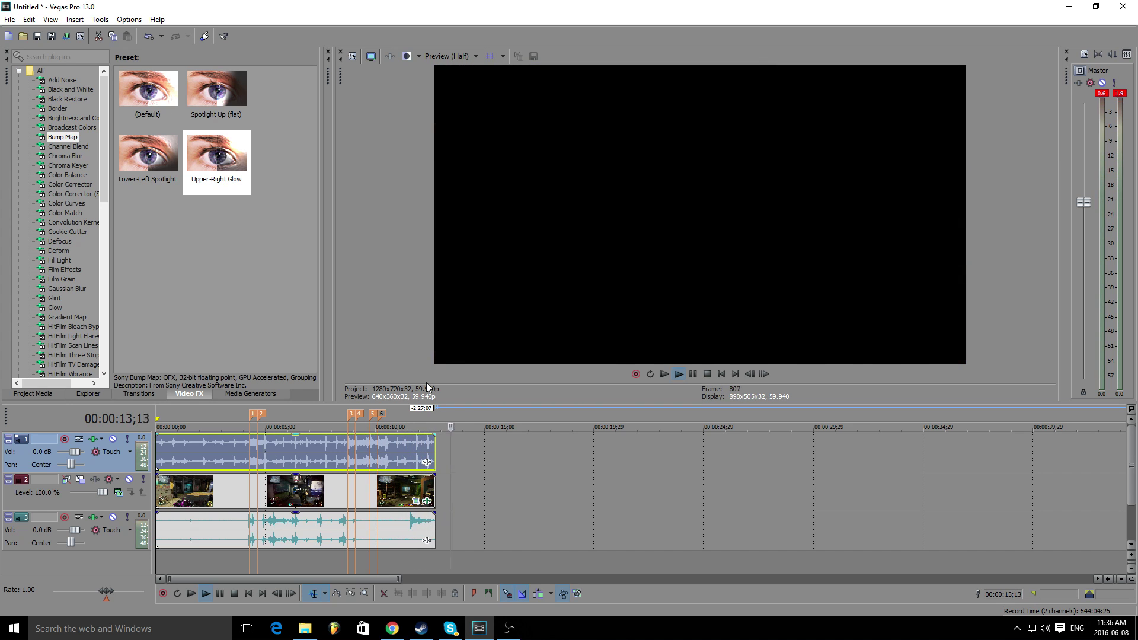
{"action": "key", "text": "space"}
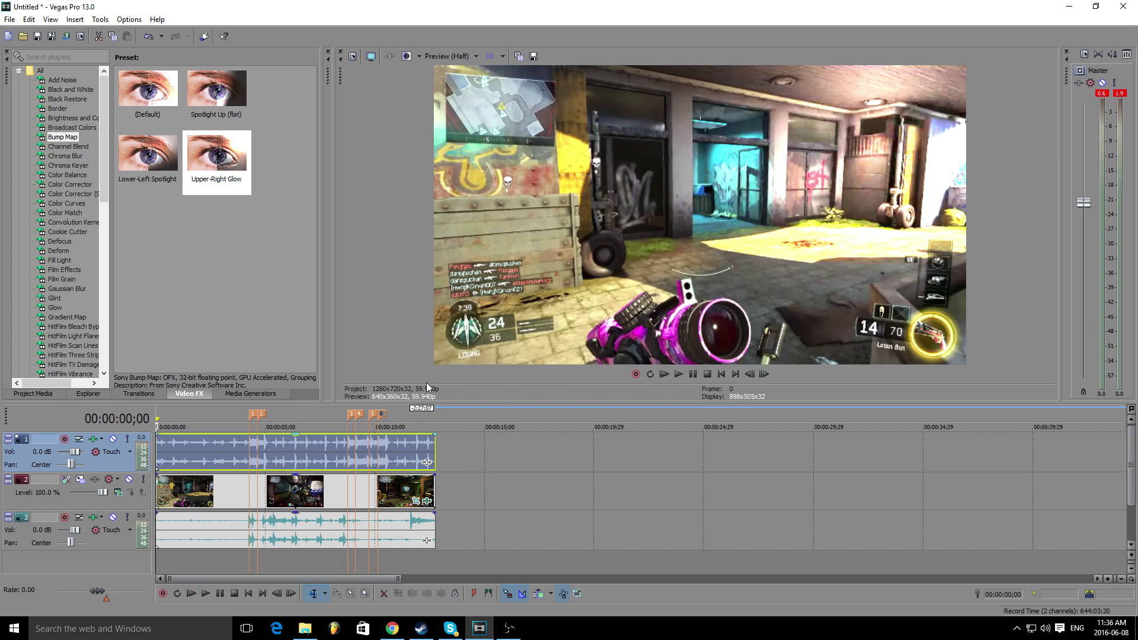
{"action": "left_click", "coordinate": [361, 448]}
{"action": "key", "text": "space"}
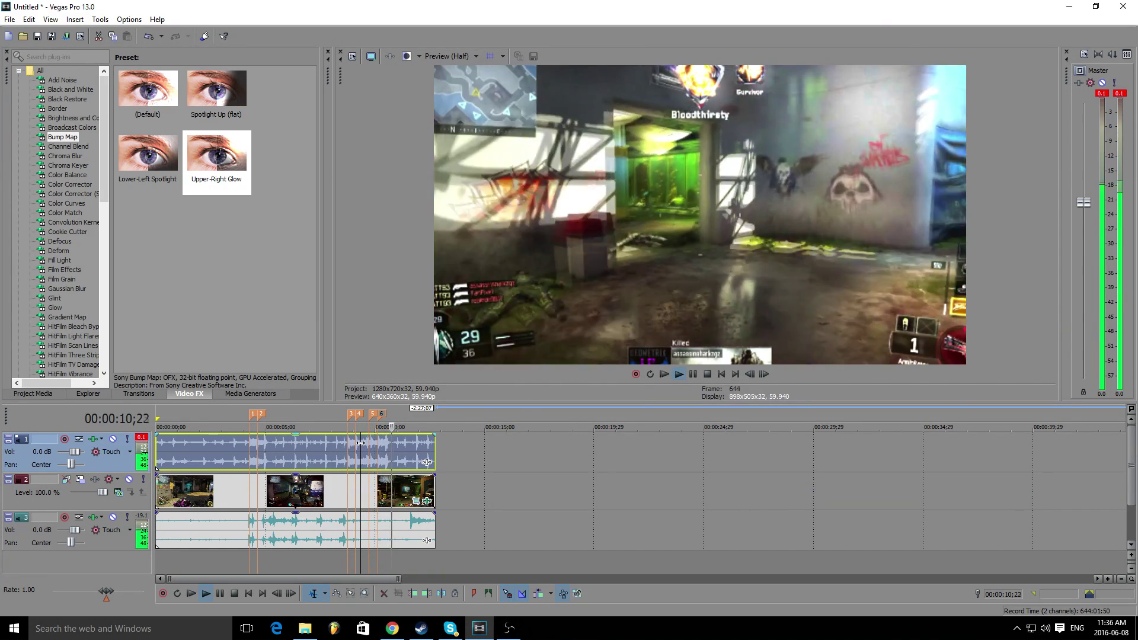
{"action": "key", "text": "space"}
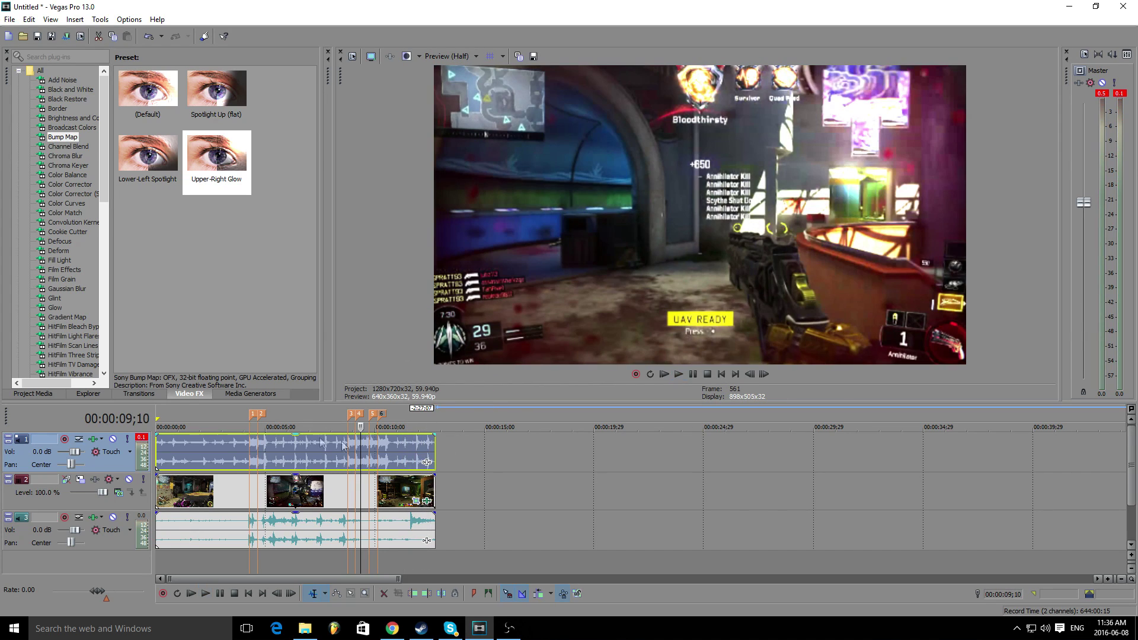
- Reset the third clip's 11;02 Pan/Crop keyframe to full 1280×720, then preview from about 8.4 s
{"action": "left_click", "coordinate": [417, 503]}
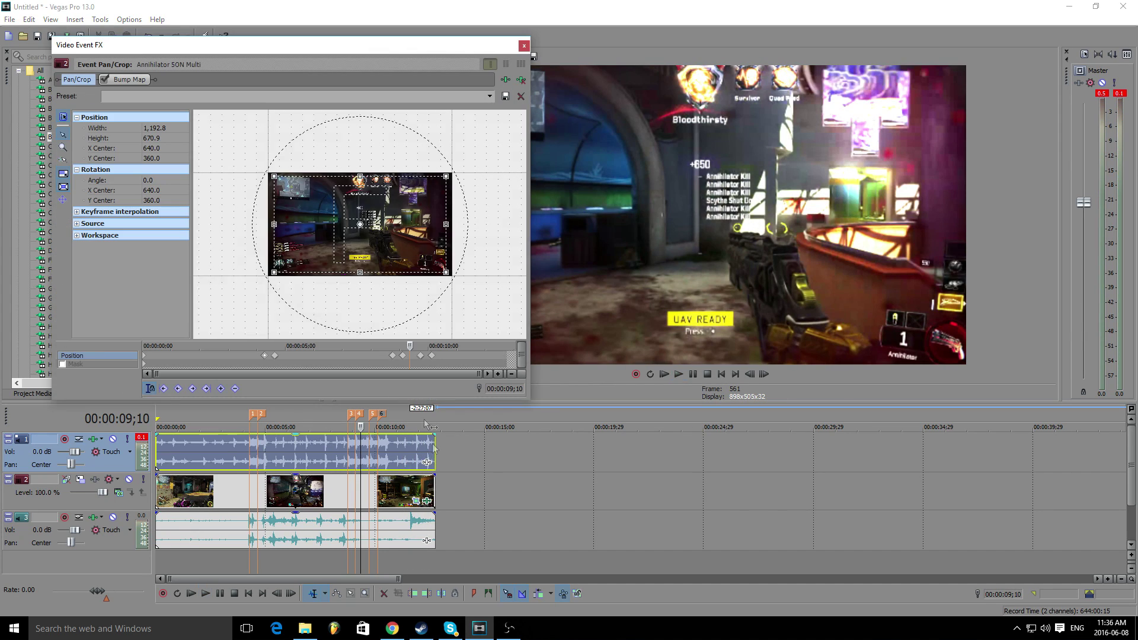
{"action": "left_click", "coordinate": [455, 357]}
{"action": "left_click_drag", "start_coordinate": [456, 357], "coordinate": [461, 360]}
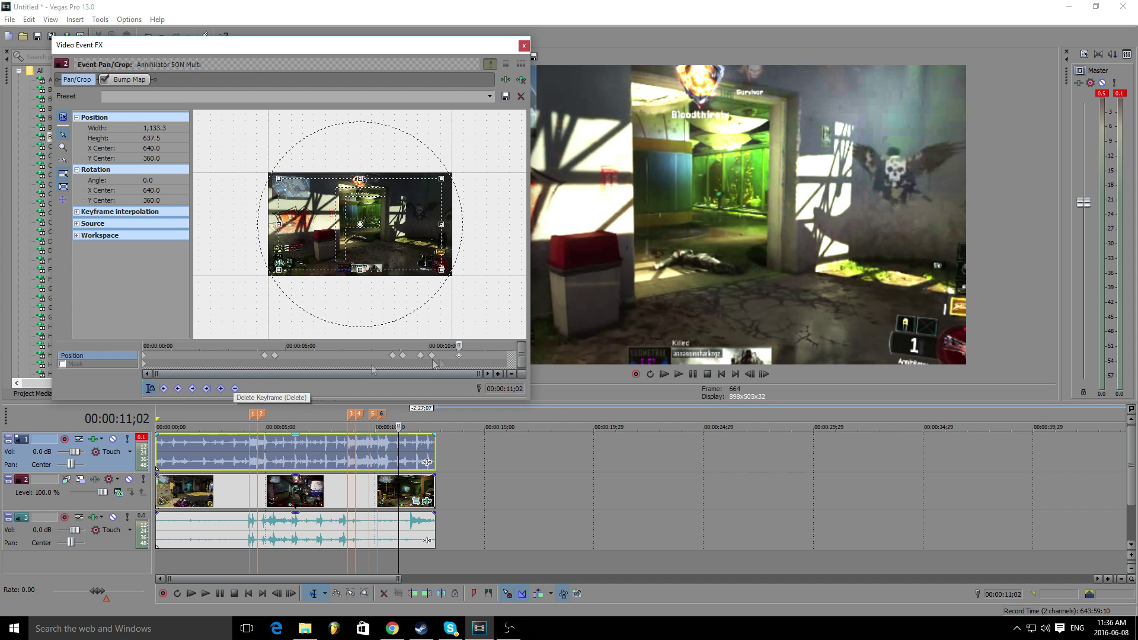
{"action": "right_click", "coordinate": [377, 227]}
{"action": "left_click", "coordinate": [418, 234]}
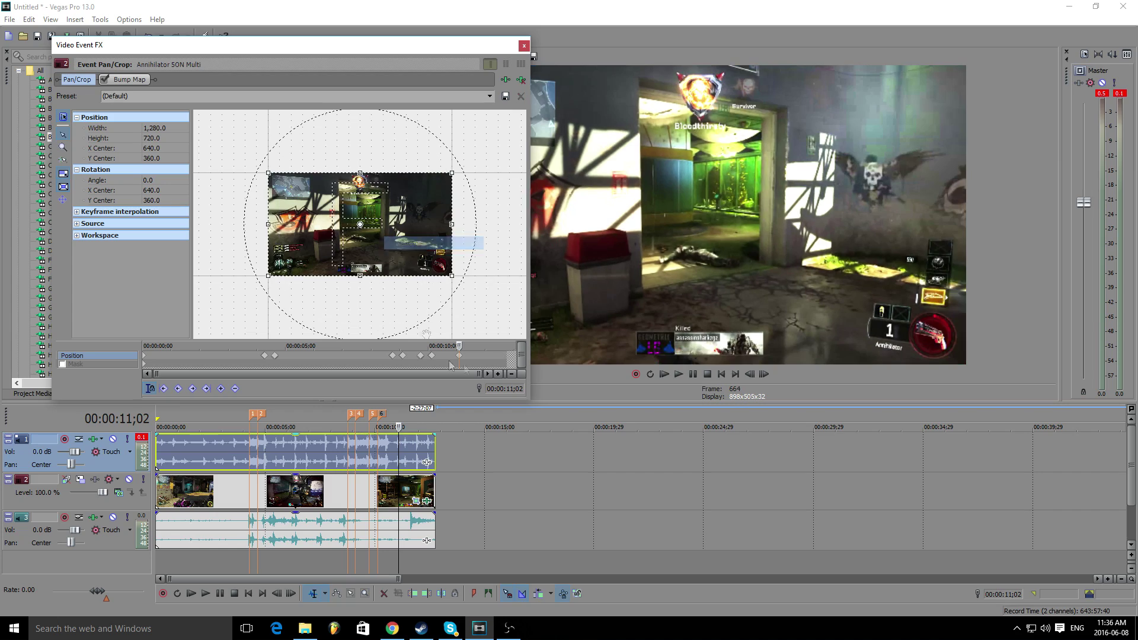
{"action": "left_click", "coordinate": [524, 46]}
{"action": "left_click", "coordinate": [340, 443]}
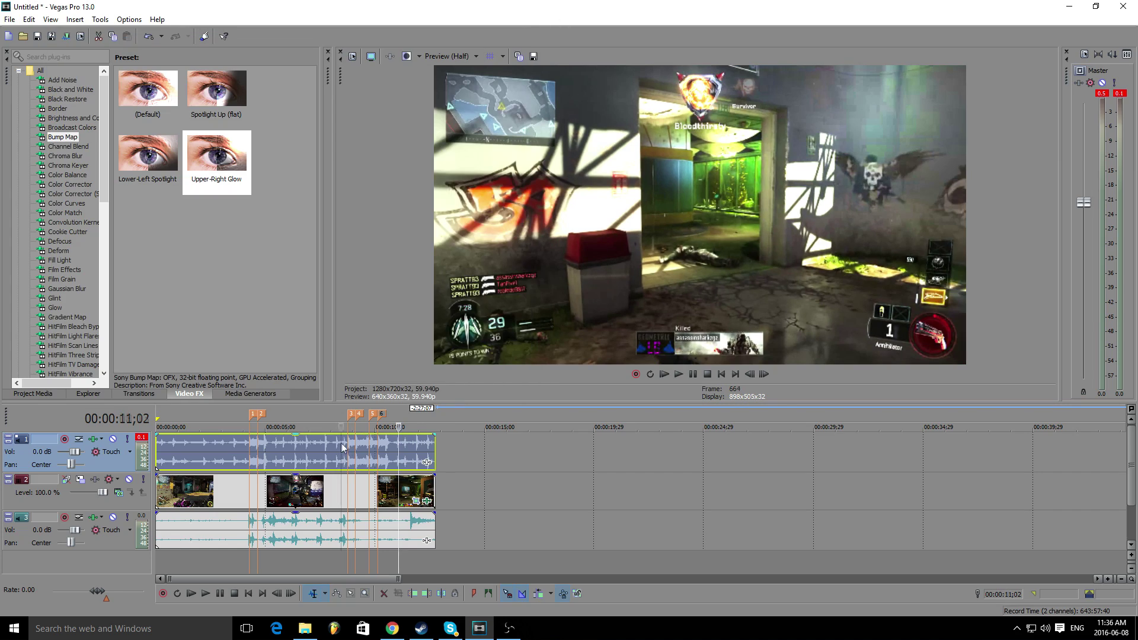
{"action": "key", "text": "space"}
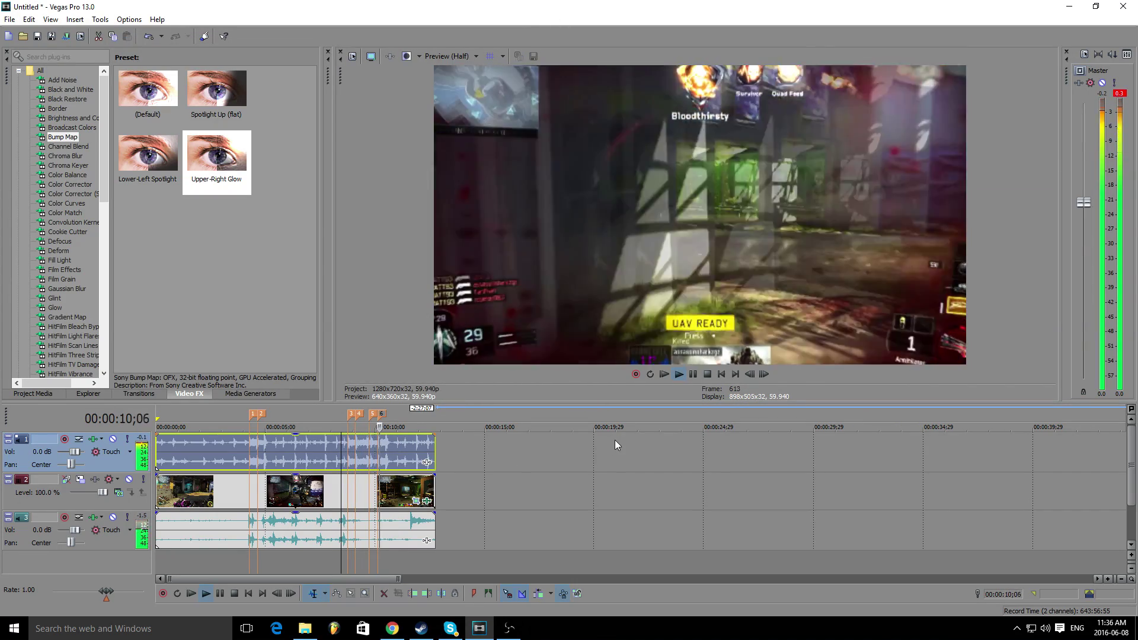
{"action": "key", "text": "space"}
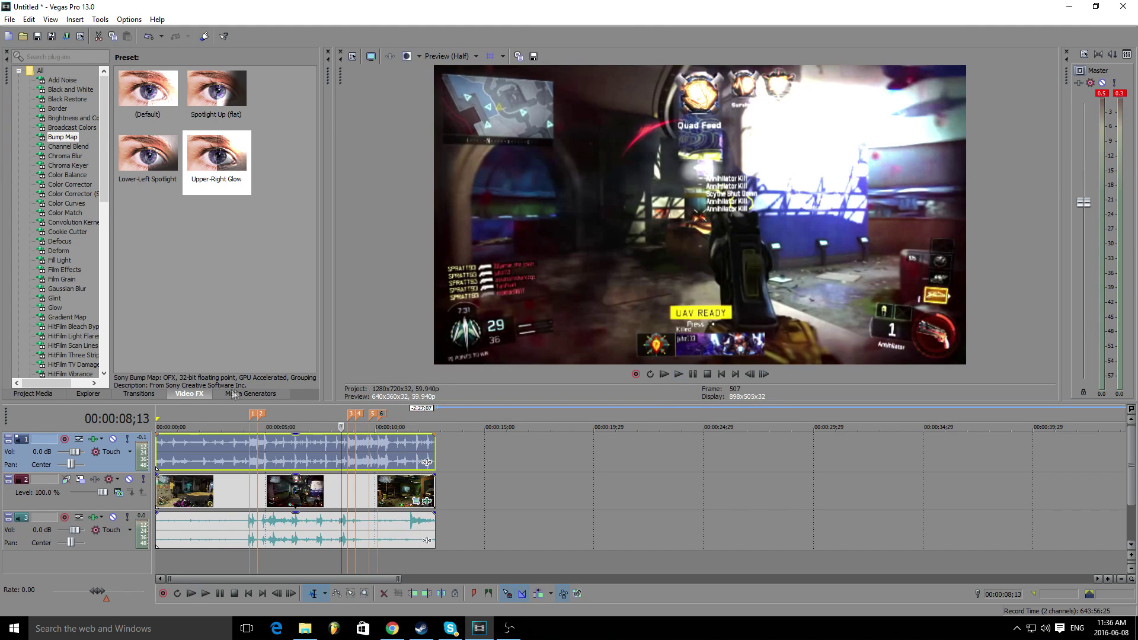
{"action": "left_click", "coordinate": [159, 447]}
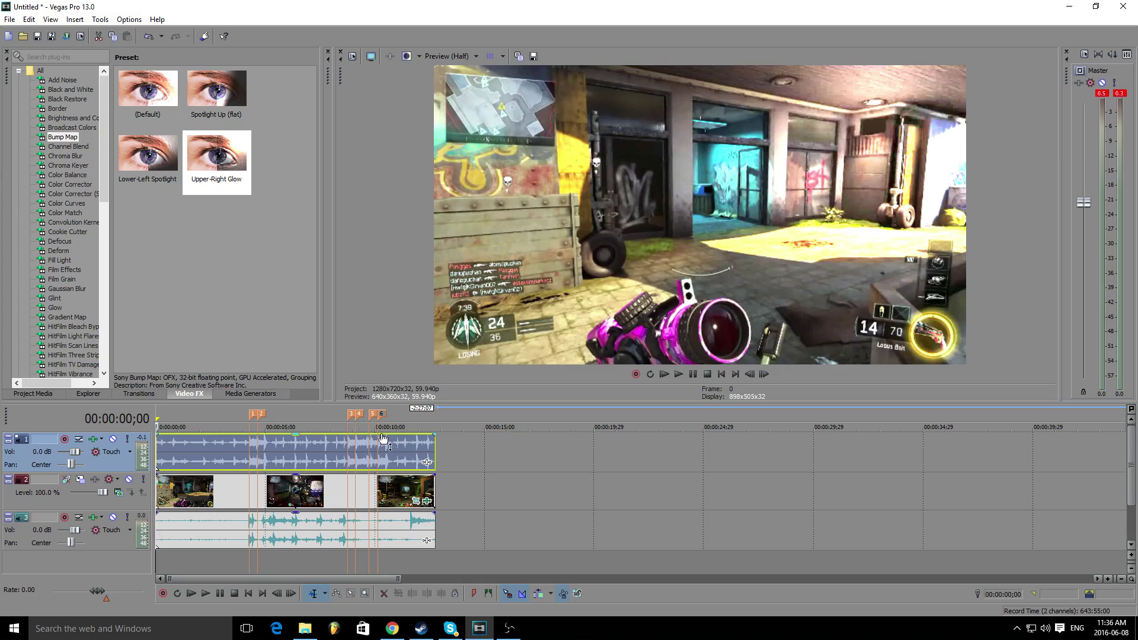
{"action": "key", "text": "space"}
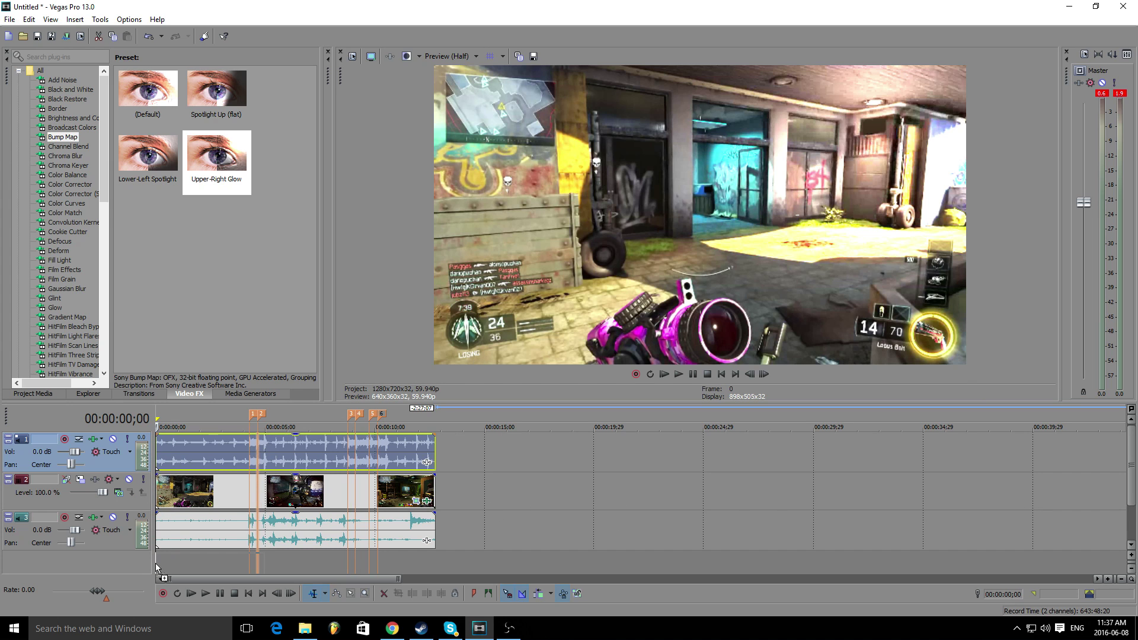
- Place the black-bar PNG on a track above the gameplay and stretch it across the whole edit
{"action": "left_click_drag", "start_coordinate": [157, 566], "coordinate": [192, 529]}
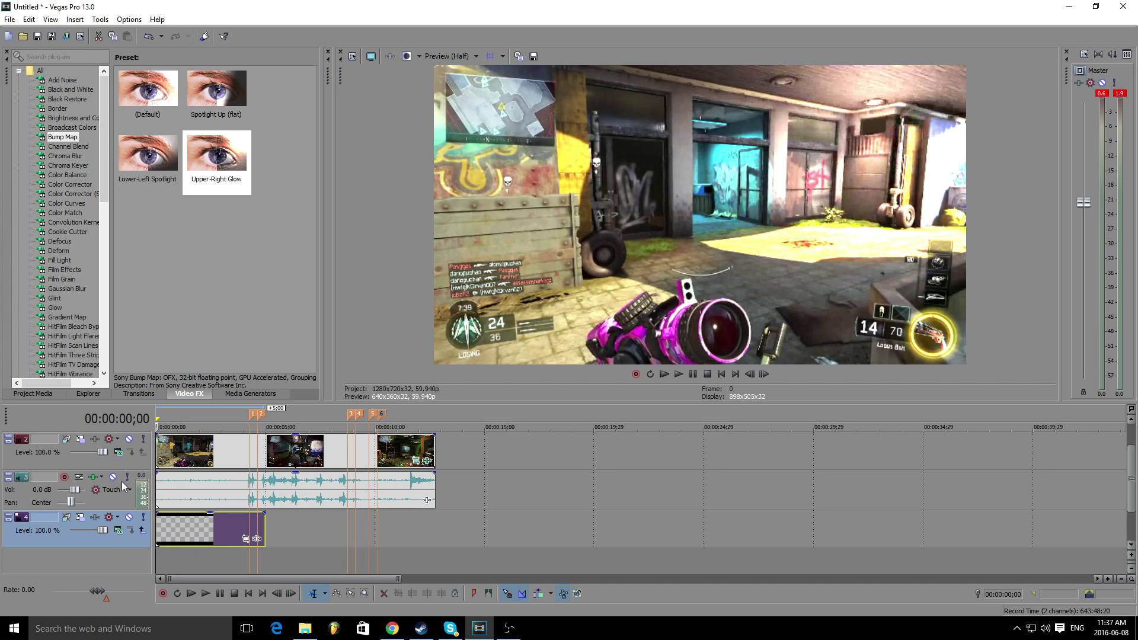
{"action": "scroll", "coordinate": [122, 482], "scroll_direction": "up", "scroll_amount": 2}
{"action": "left_click_drag", "start_coordinate": [136, 566], "coordinate": [230, 507]}
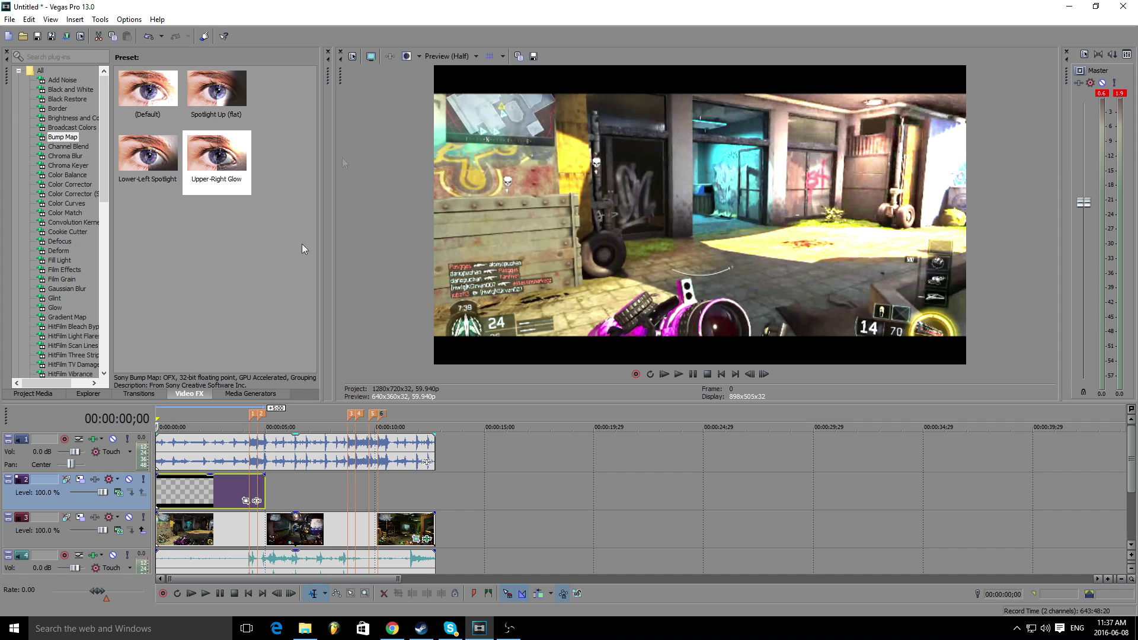
{"action": "left_click", "coordinate": [277, 451]}
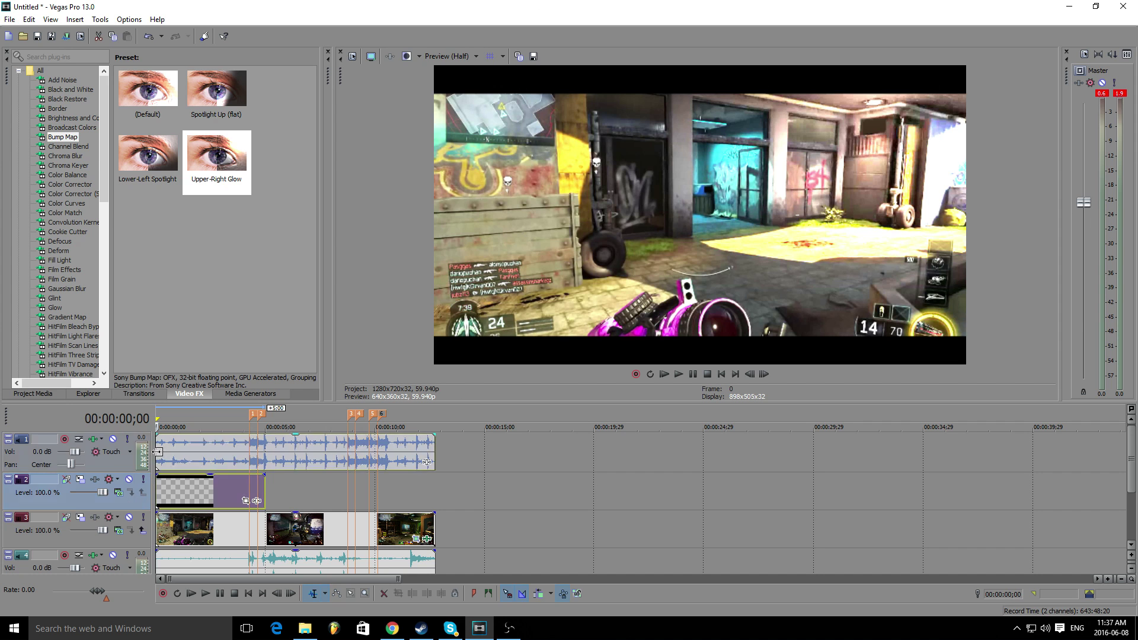
{"action": "key", "text": "space"}
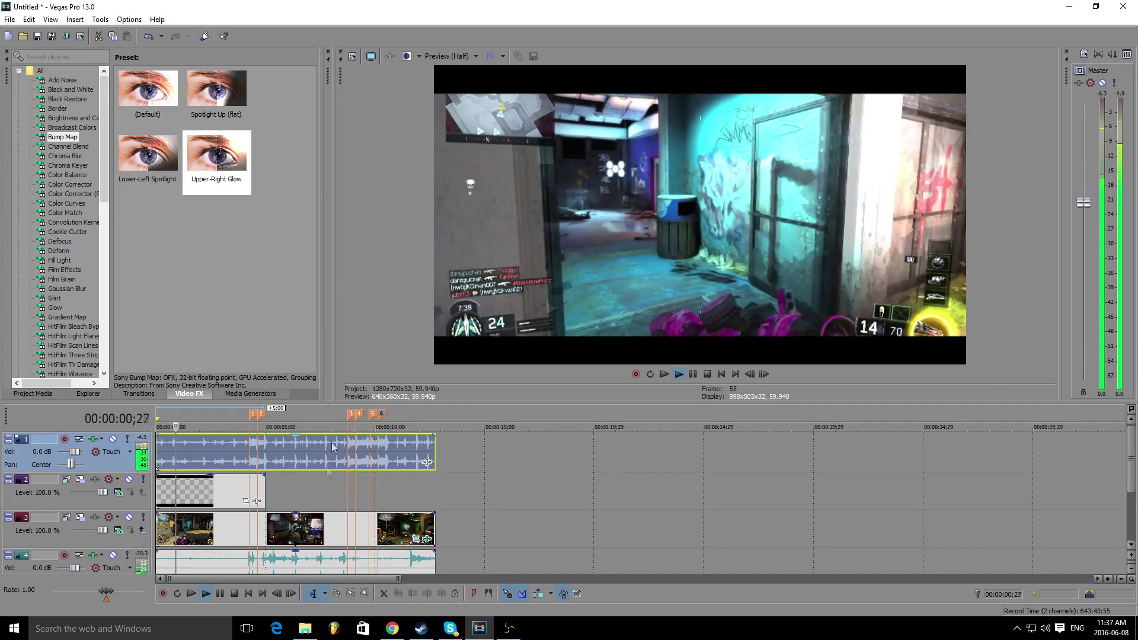
{"action": "left_click_drag", "start_coordinate": [264, 489], "coordinate": [435, 484]}
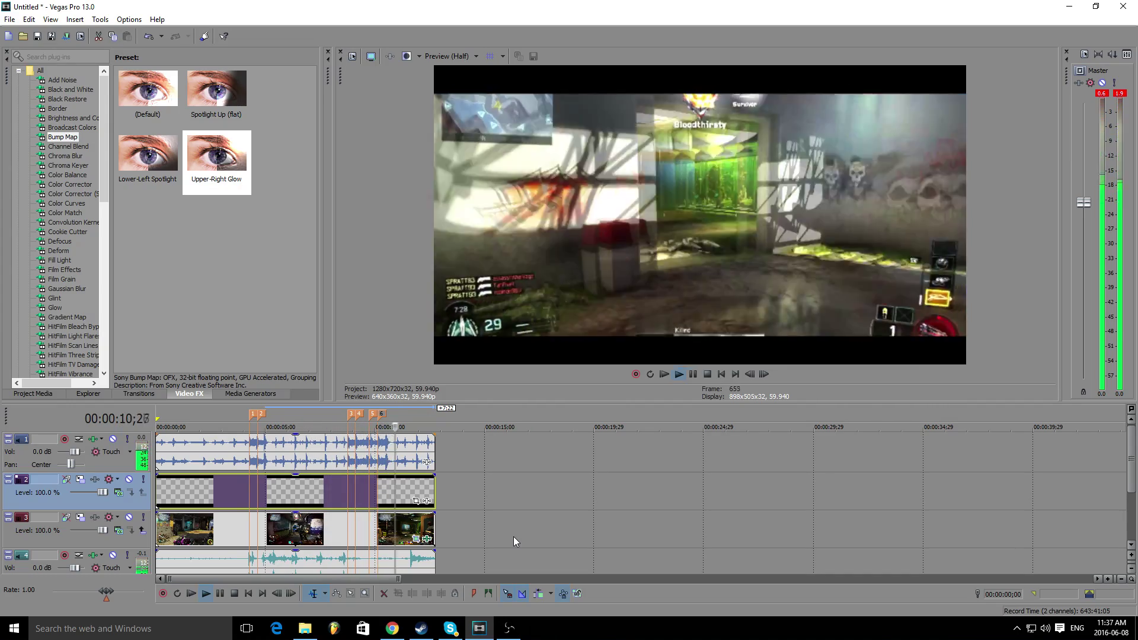
{"action": "key", "text": "space"}
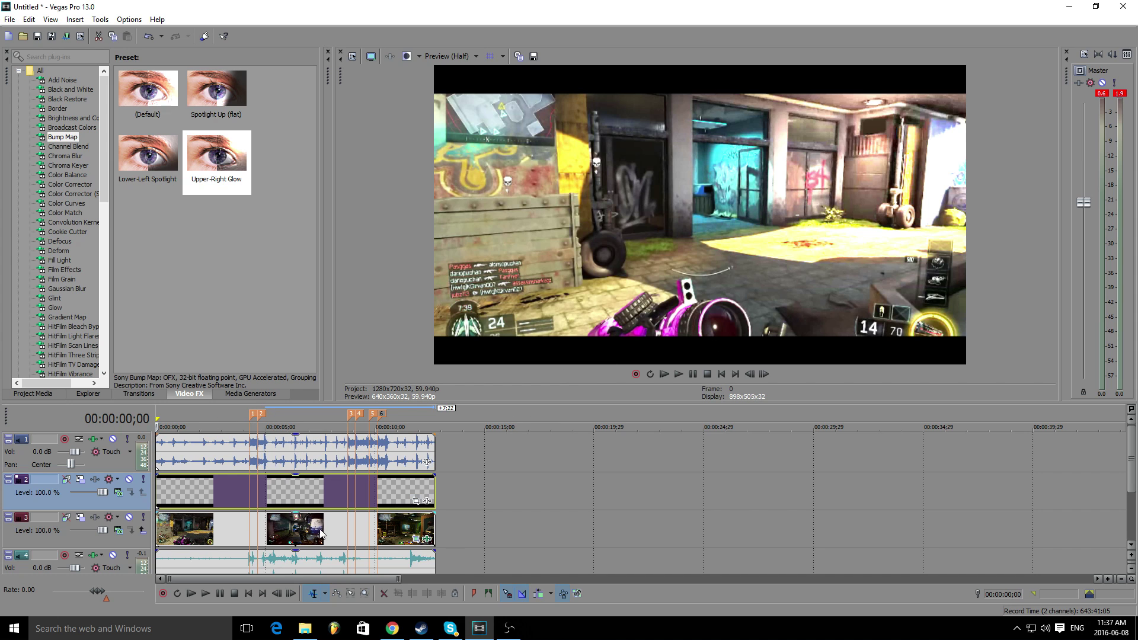
- Shrink the overlay's Pan/Crop frame to 1164.8 × 655.2, then play the edit to preview it
{"action": "left_click", "coordinate": [192, 492]}
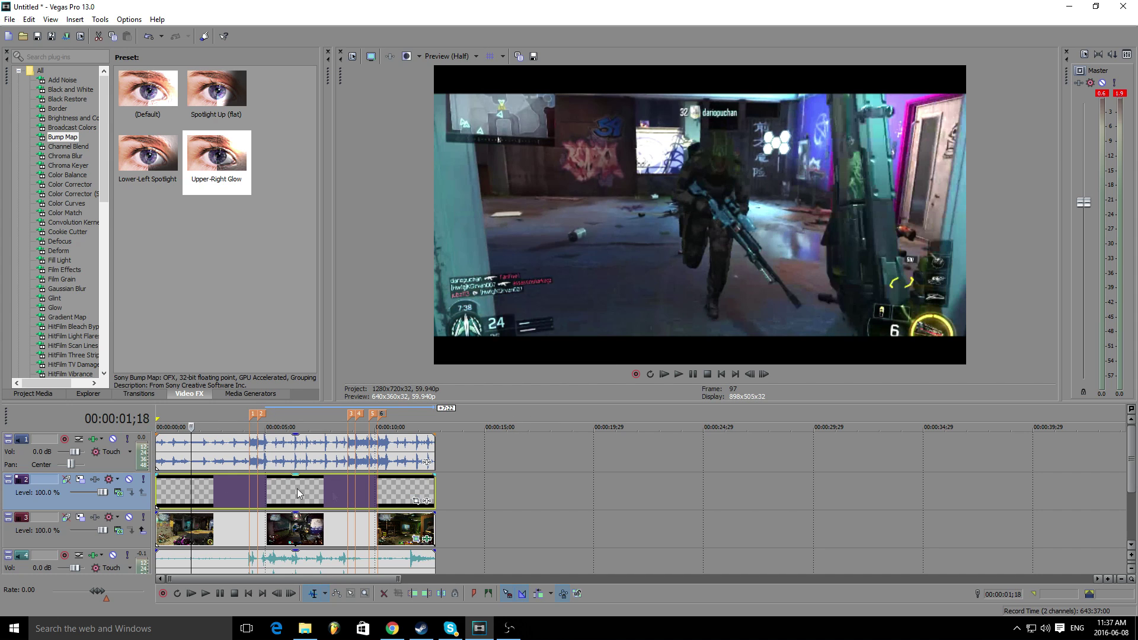
{"action": "left_click", "coordinate": [417, 502]}
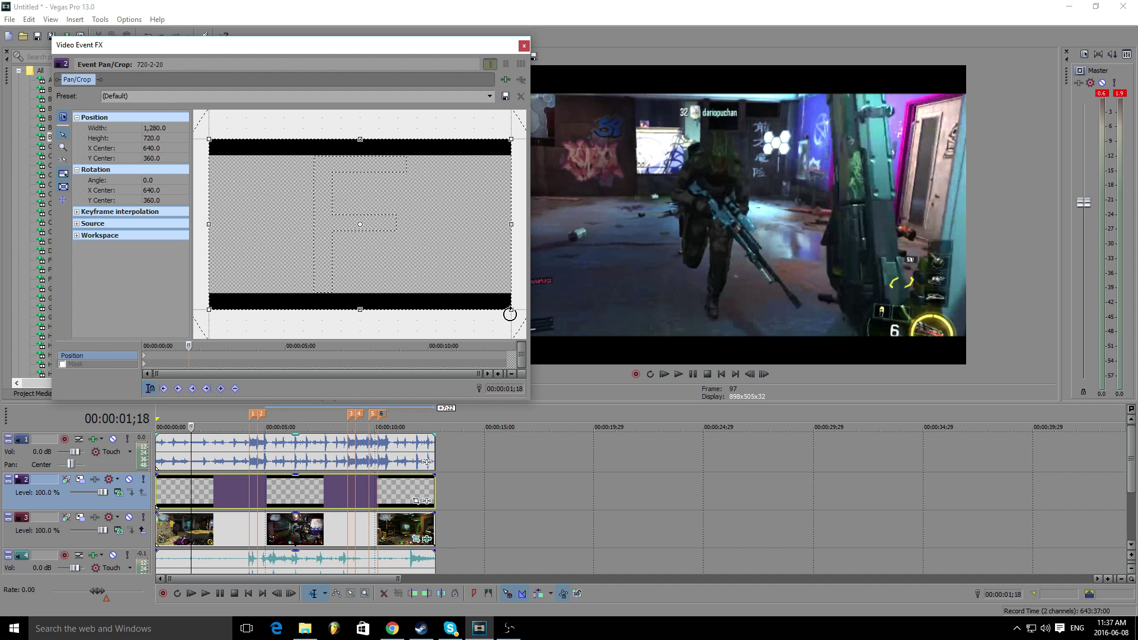
{"action": "left_click_drag", "start_coordinate": [511, 312], "coordinate": [499, 303]}
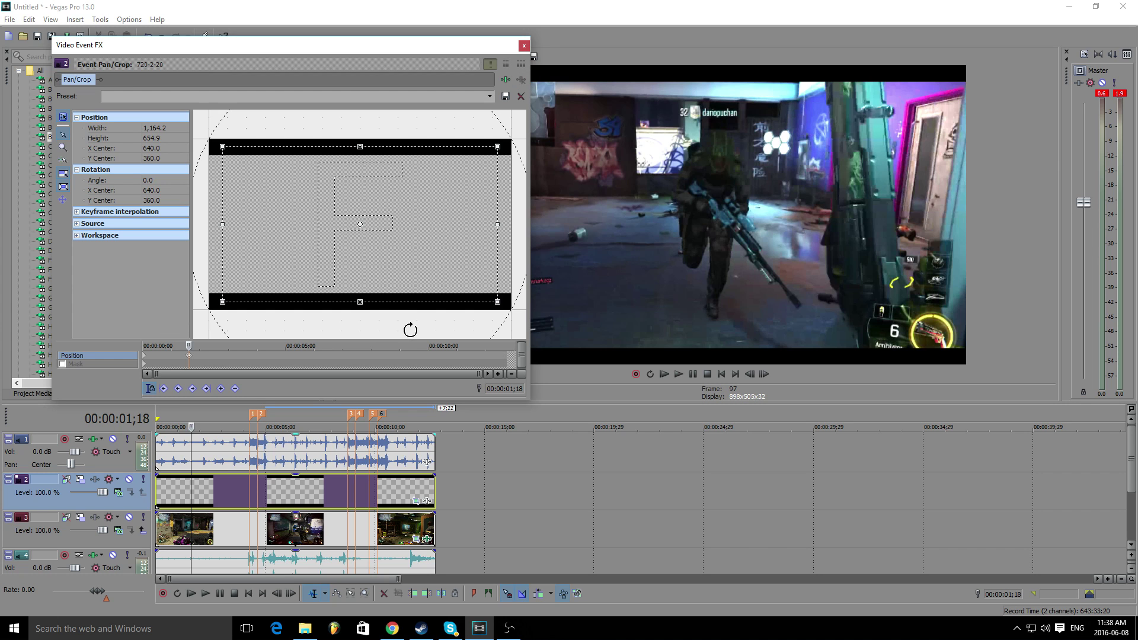
{"action": "key", "text": "ctrl+z"}
{"action": "left_click", "coordinate": [160, 448]}
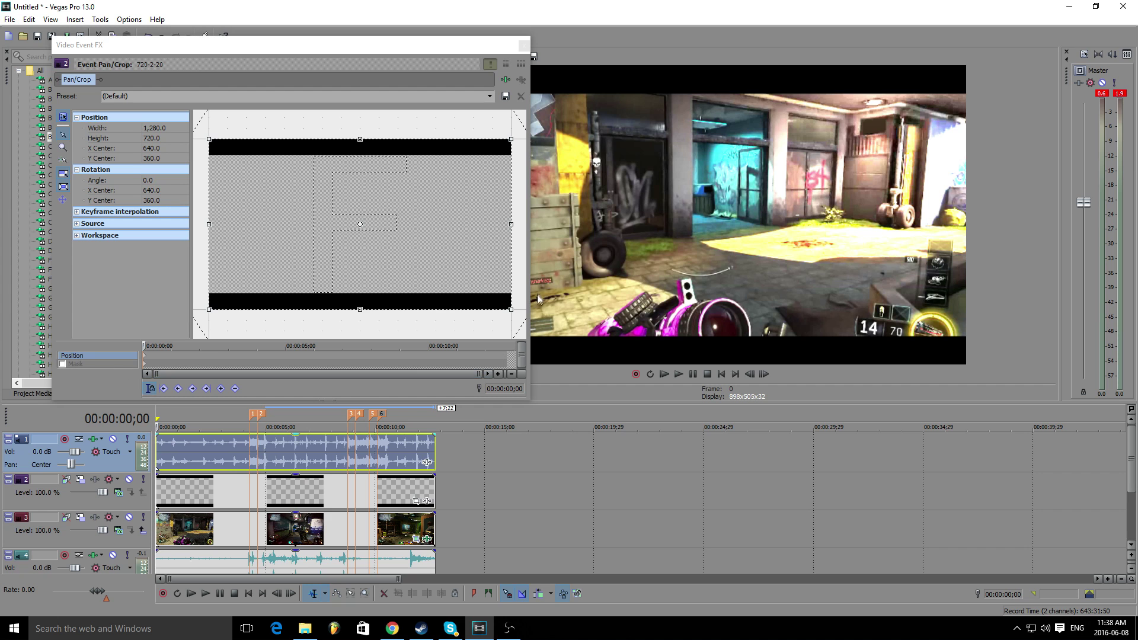
{"action": "left_click_drag", "start_coordinate": [512, 308], "coordinate": [498, 303]}
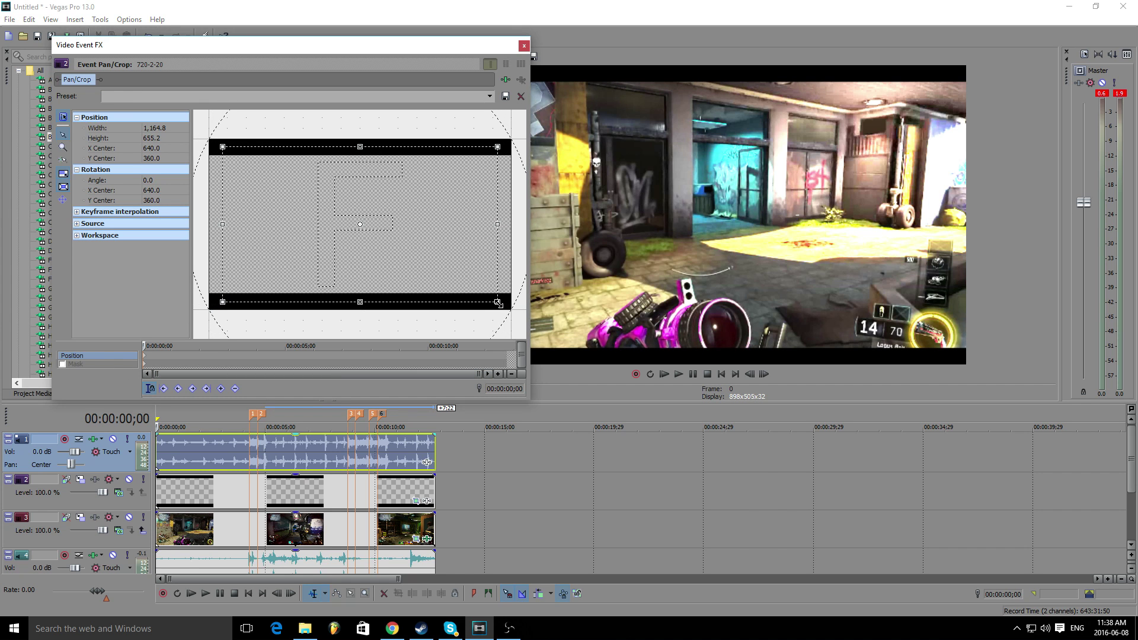
{"action": "left_click", "coordinate": [524, 45]}
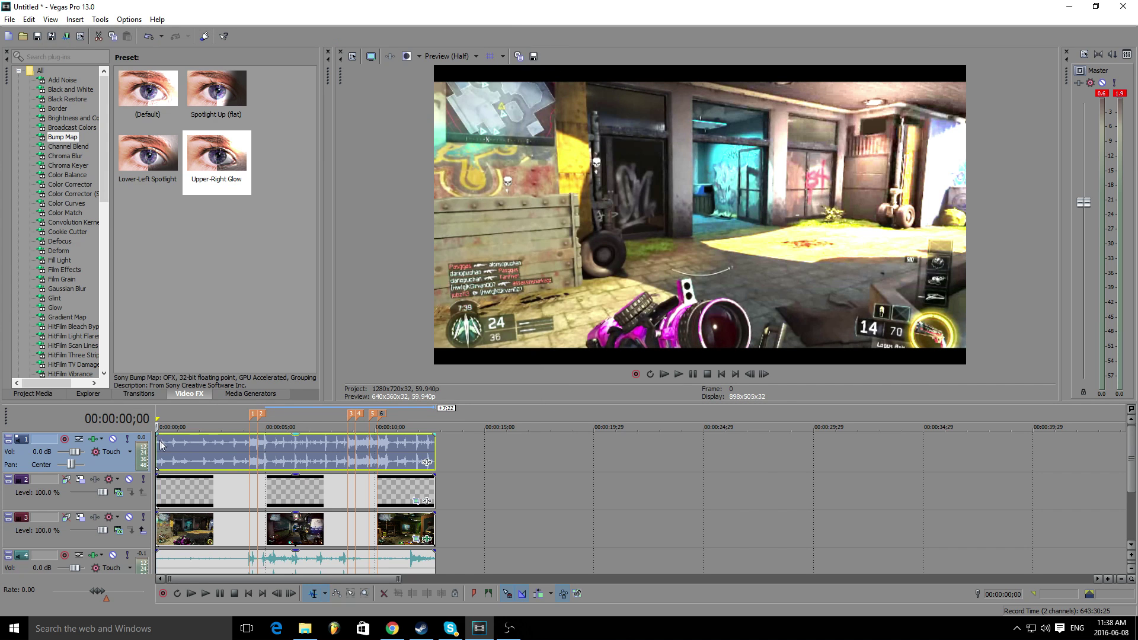
{"action": "key", "text": "space"}
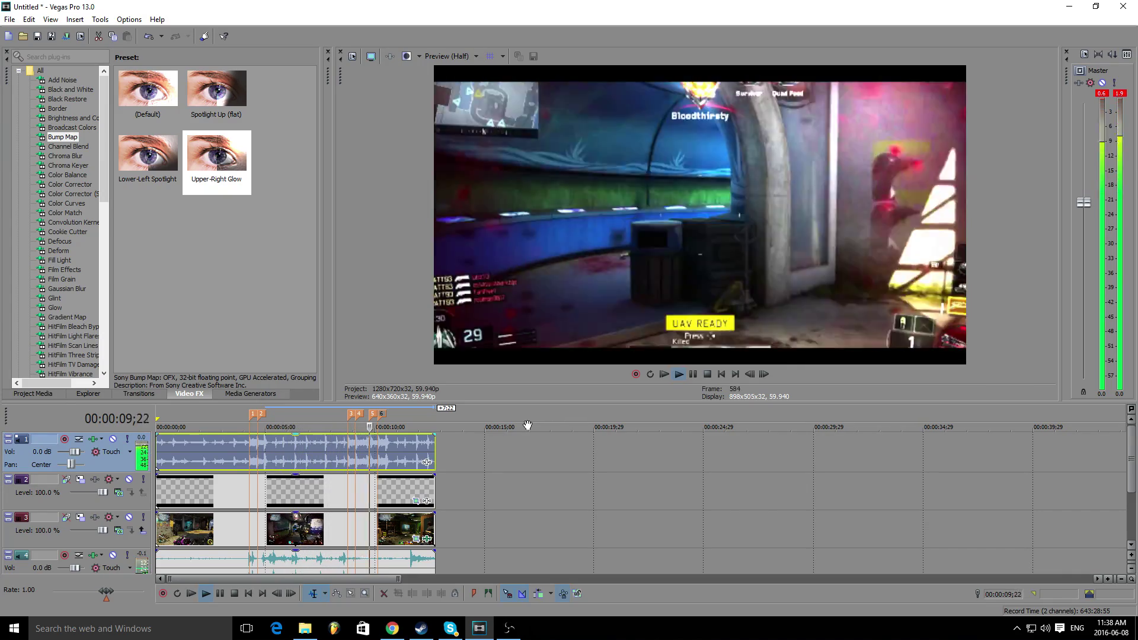
{"action": "key", "text": "space"}
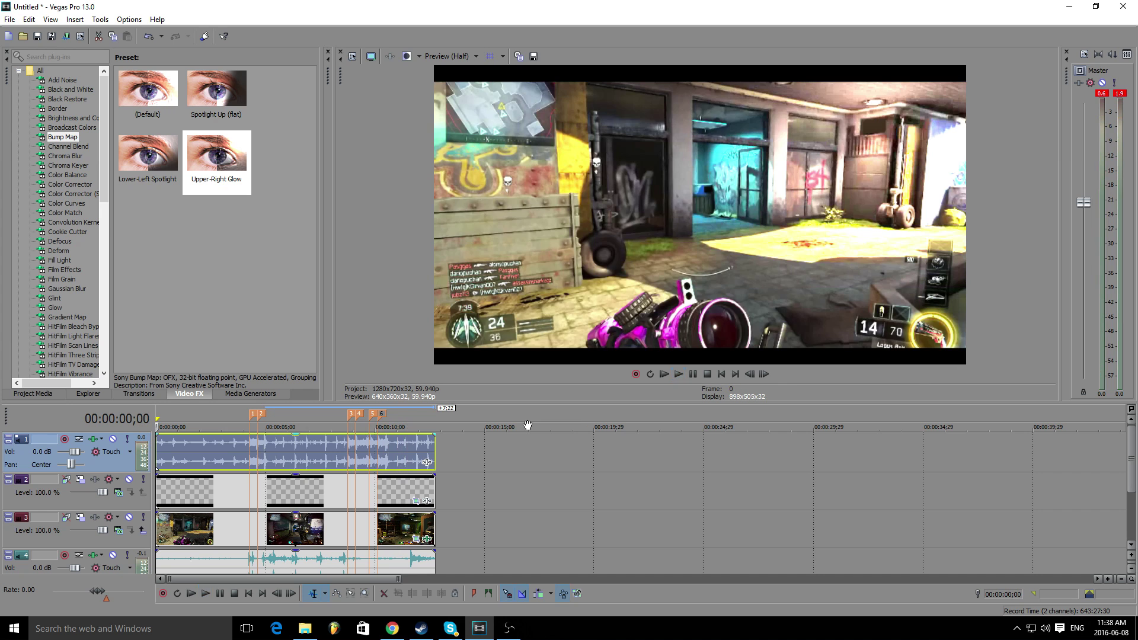